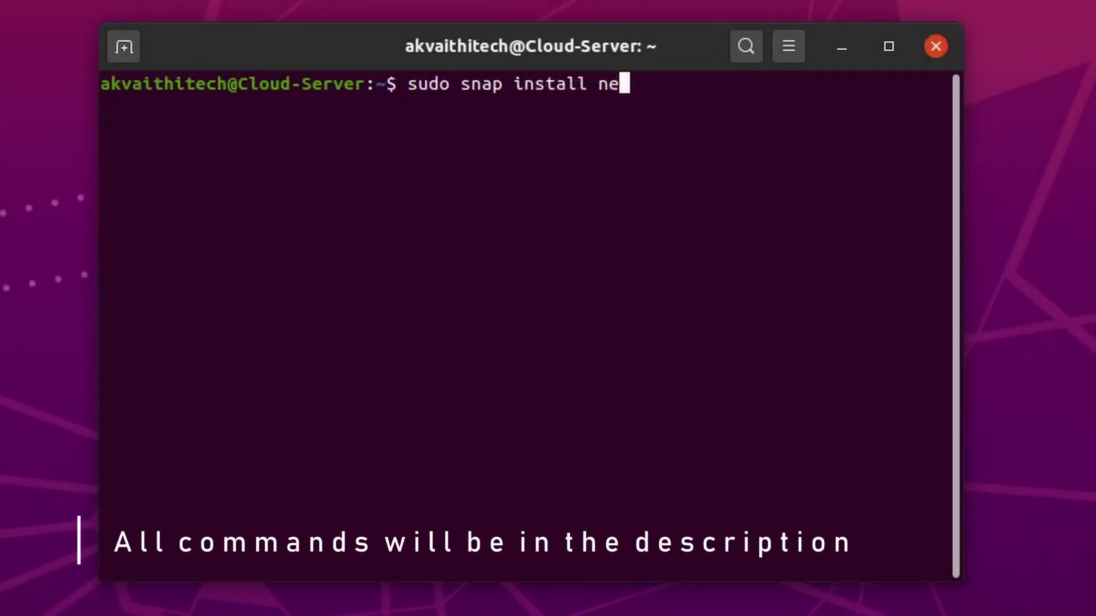
# Step: Install the Nextcloud snap, then run nextcloud.manual-install to create the admin user and password
pyautogui.write('tcloud')
pyautogui.press('Return')
pyautogui.press('Return')
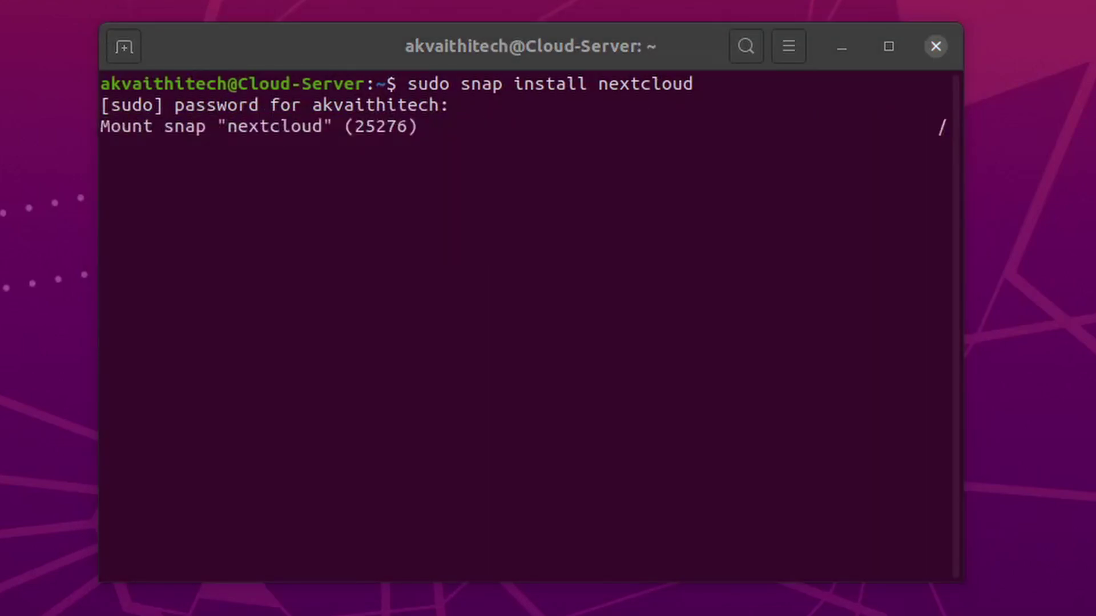
pyautogui.write('sudo ne')
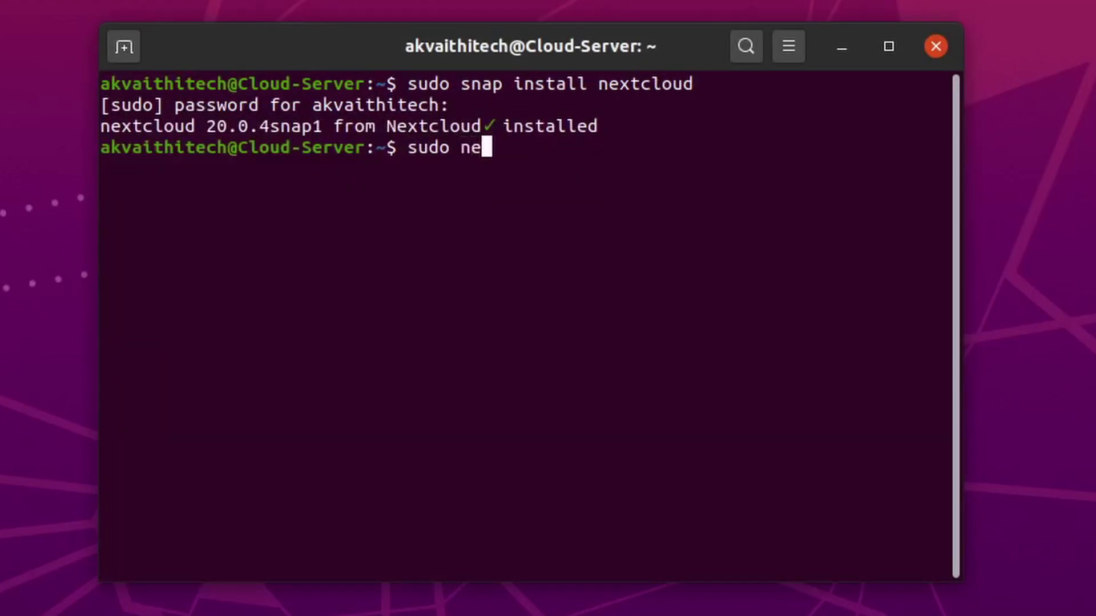
pyautogui.write('xtcloud.manual-install ')
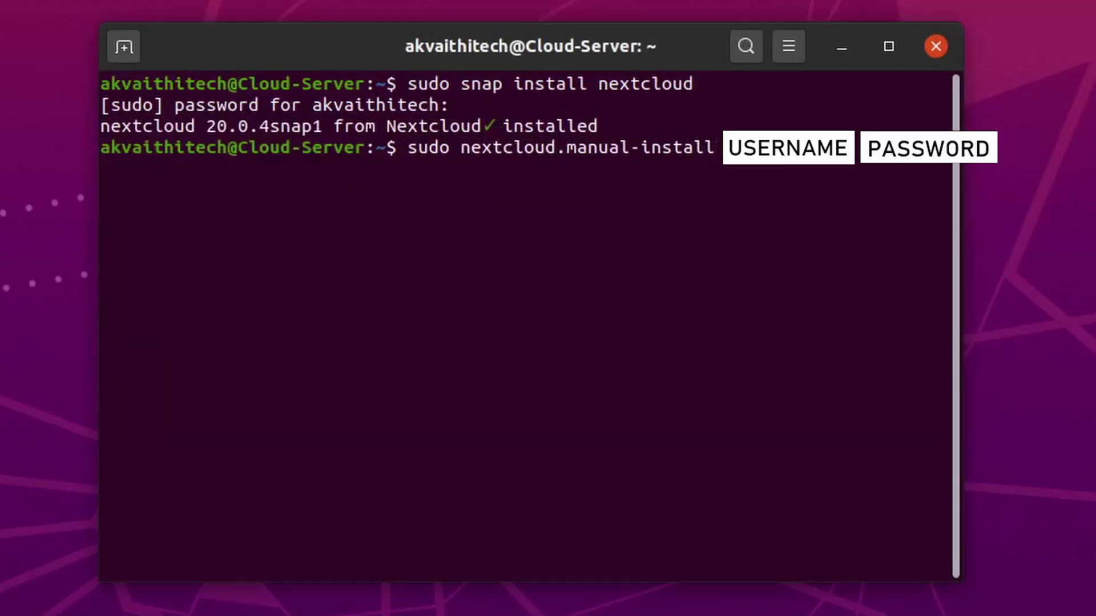
pyautogui.write('tech')
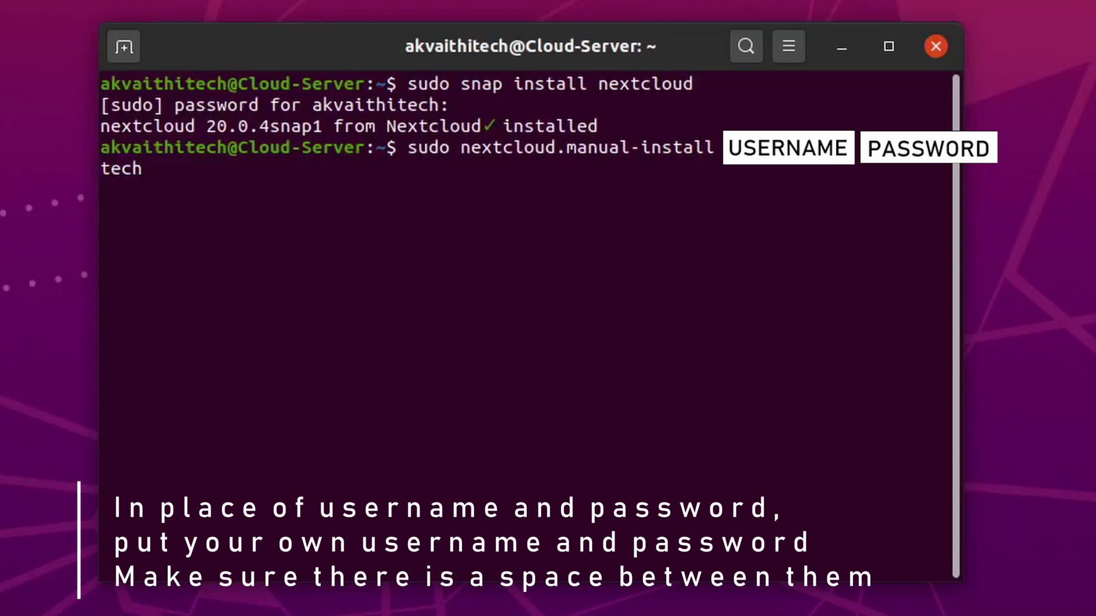
pyautogui.press('Return')
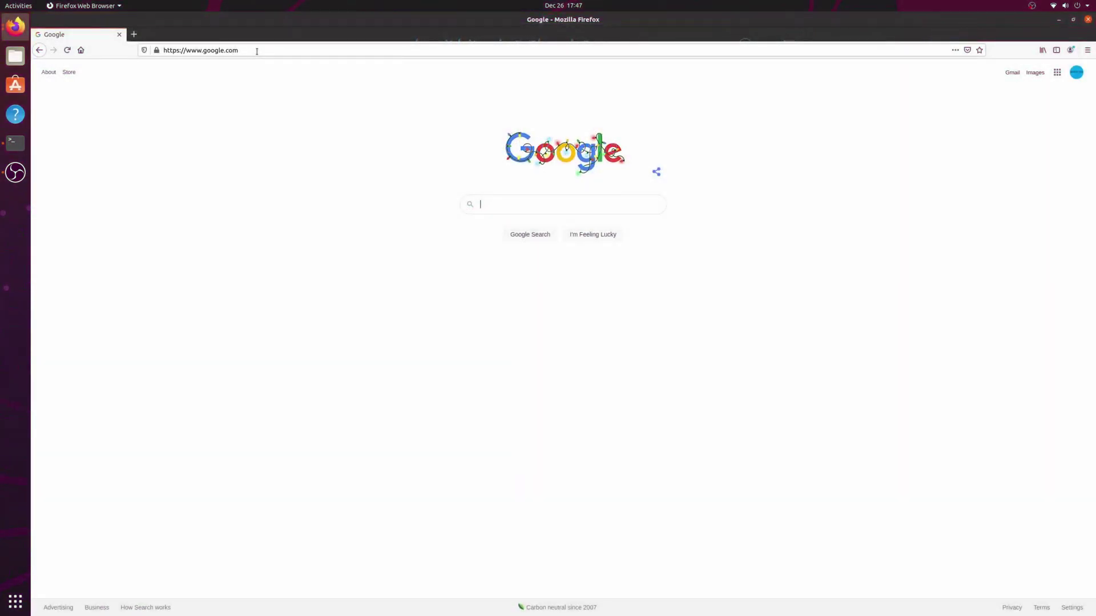
# Step: Load localhost in Firefox, log in as the Nextcloud admin, and choose Never Save for the login
pyautogui.click(301, 49)
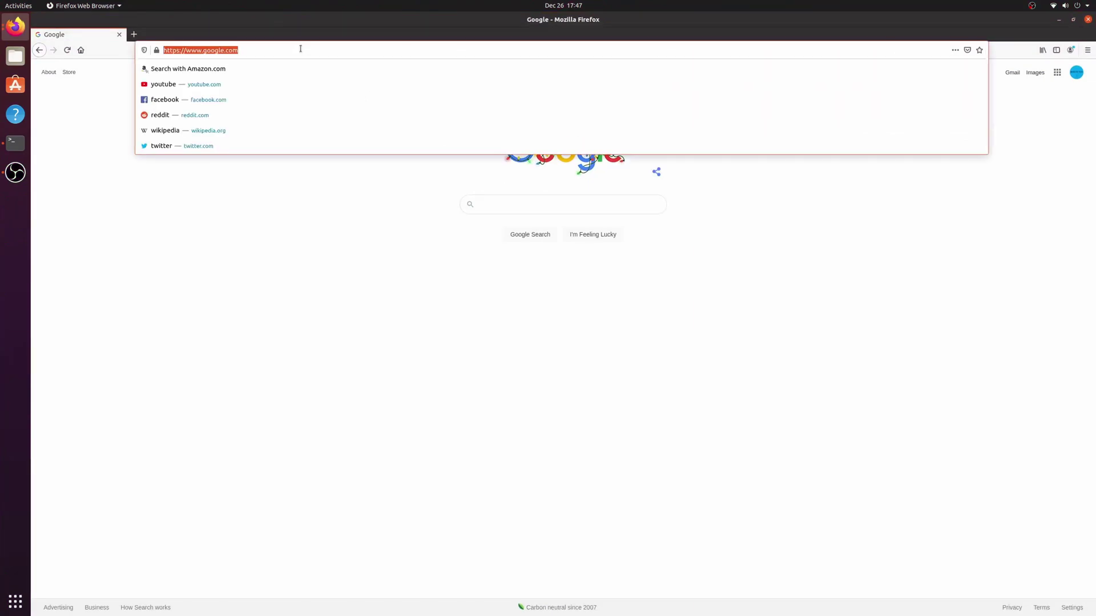
pyautogui.write('localhost')
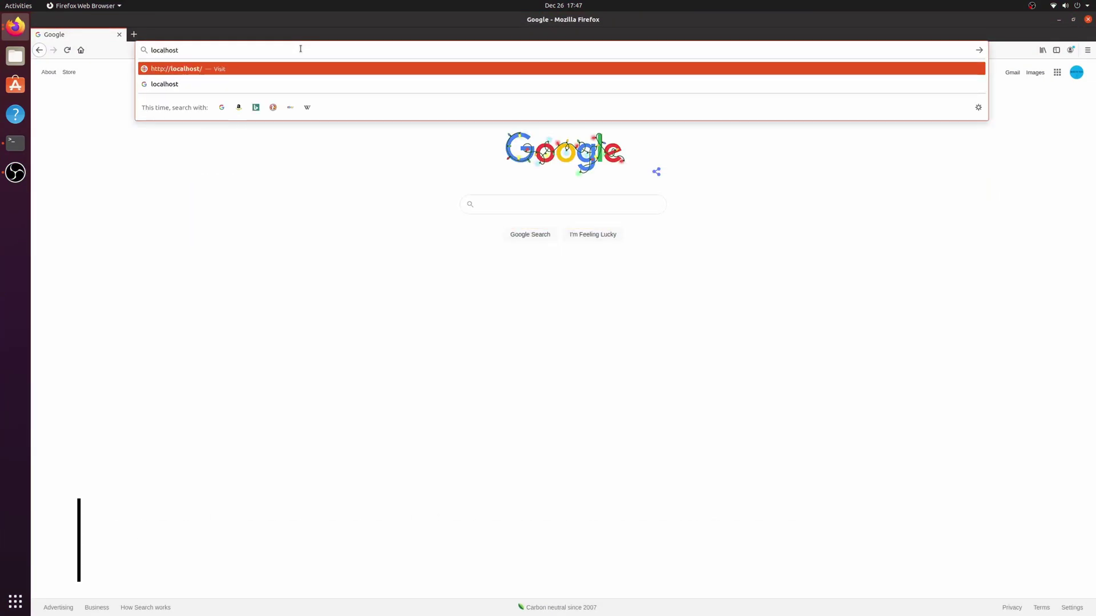
pyautogui.press('Return')
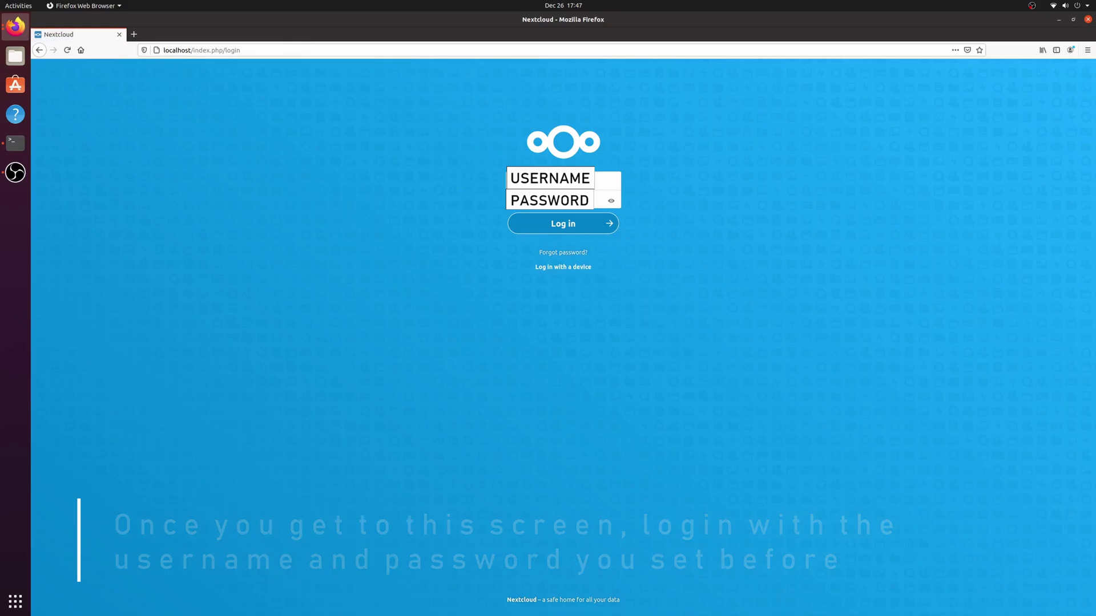
pyautogui.press('Return')
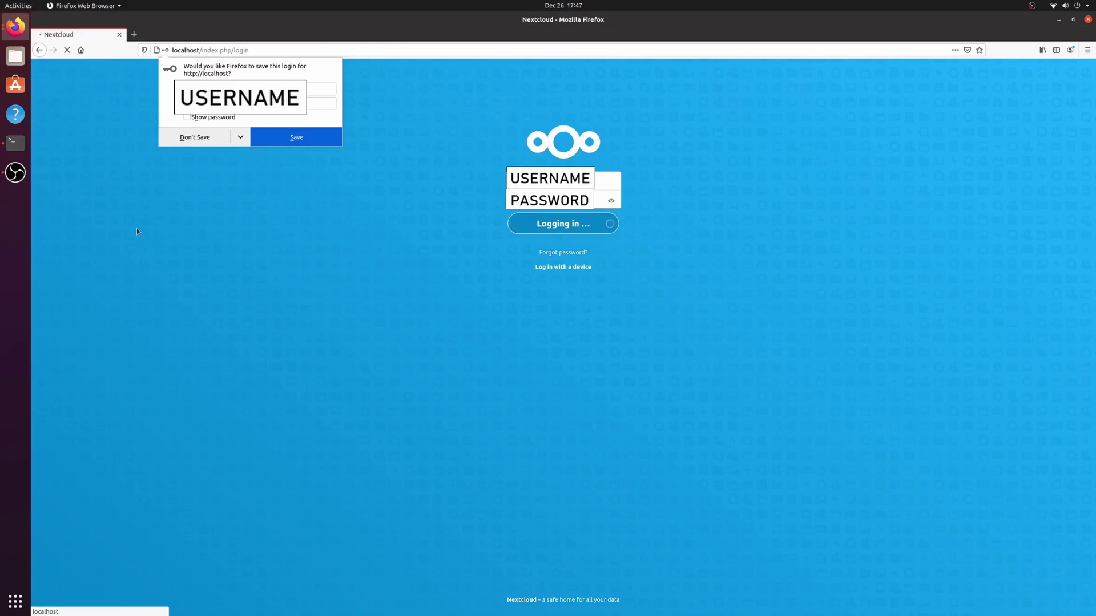
pyautogui.click(238, 145)
pyautogui.click(239, 153)
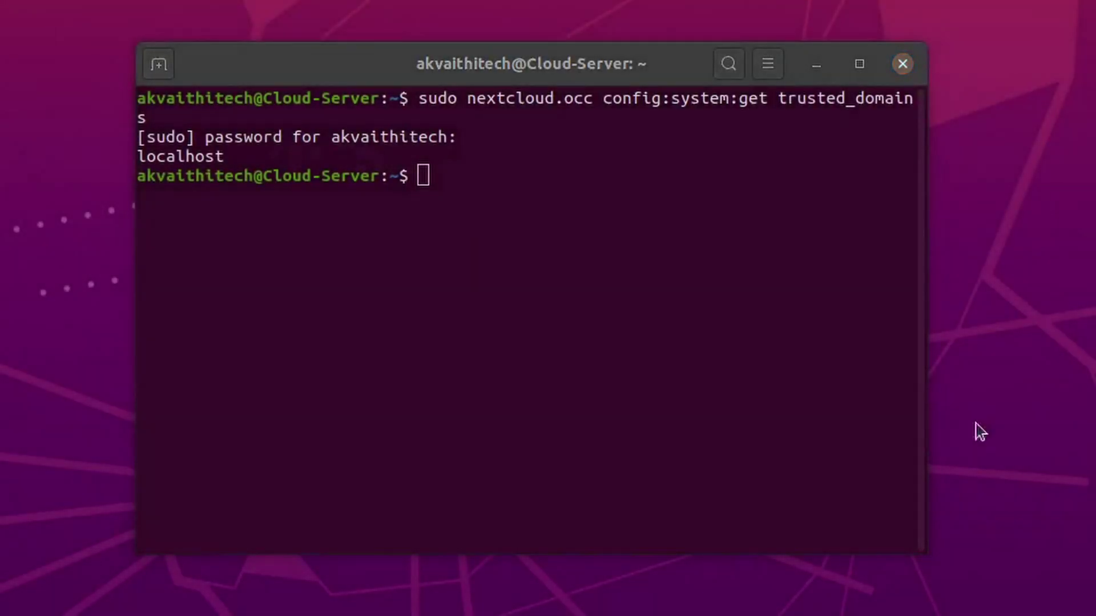
# Step: Paste the 'sudo nextcloud.occ config:system:set trusted_domains 1 --value=' command into the terminal
pyautogui.click(608, 243)
pyautogui.rightClick(608, 242)
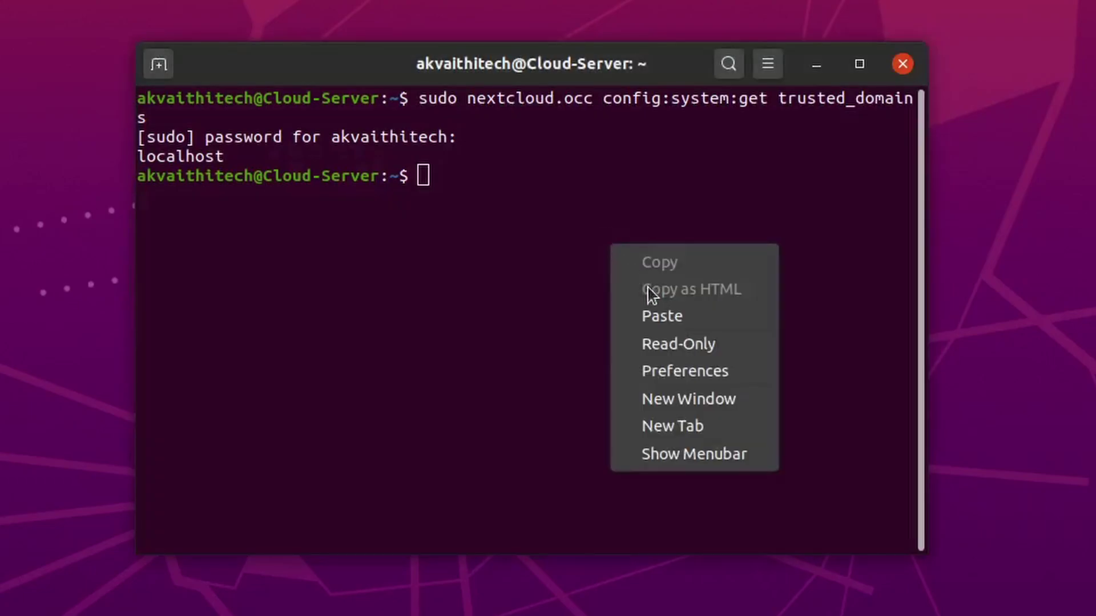
pyautogui.click(658, 315)
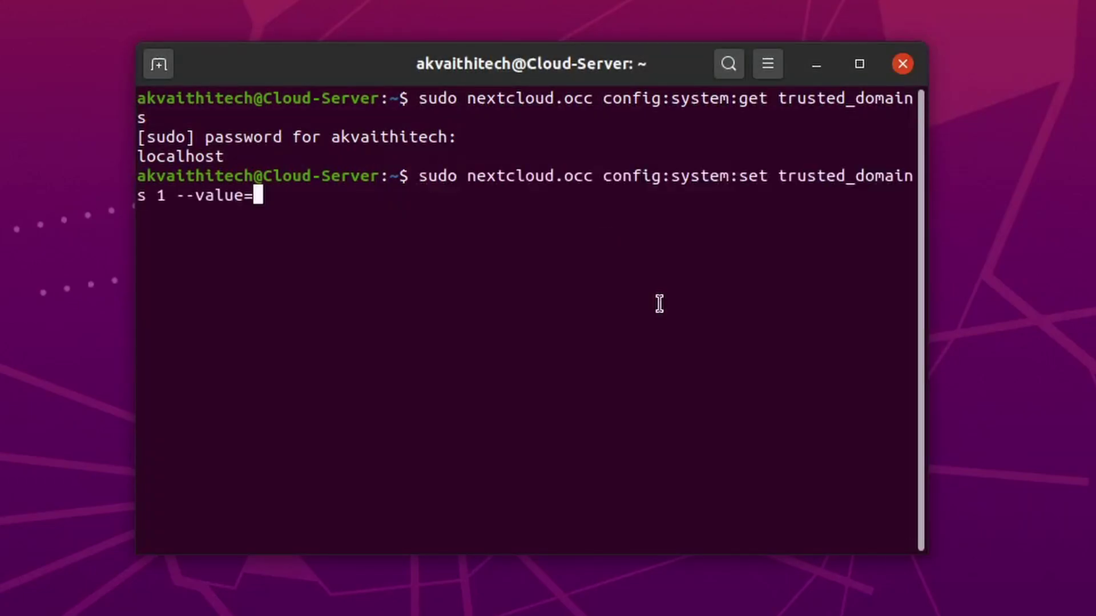
pyautogui.rightClick(16, 27)
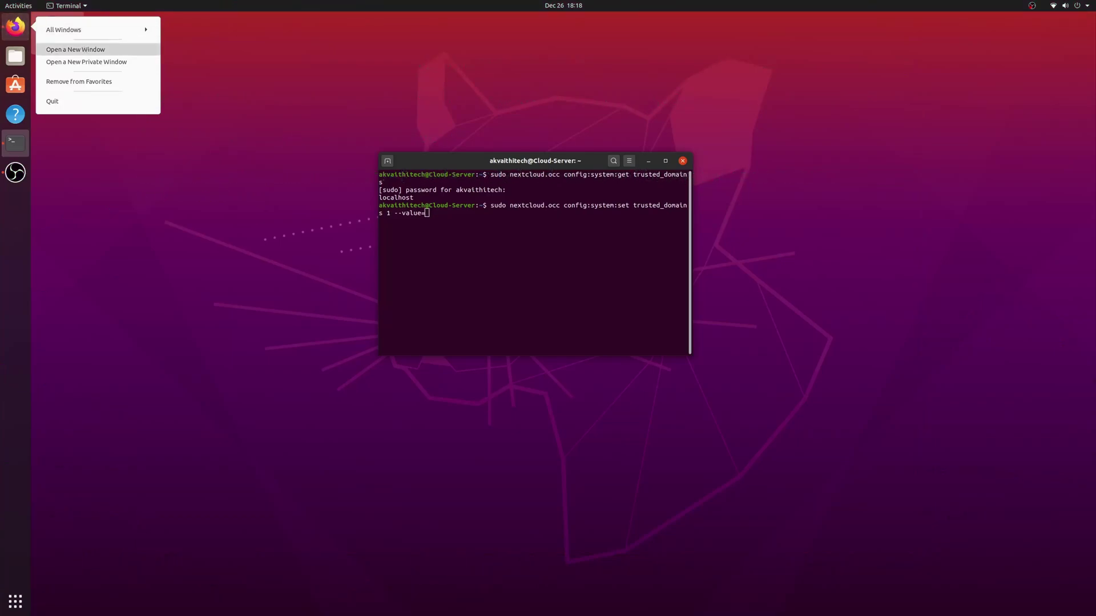
# Step: Search Google for 'what is my ip' in a new Firefox window and copy the public IP
pyautogui.click(75, 50)
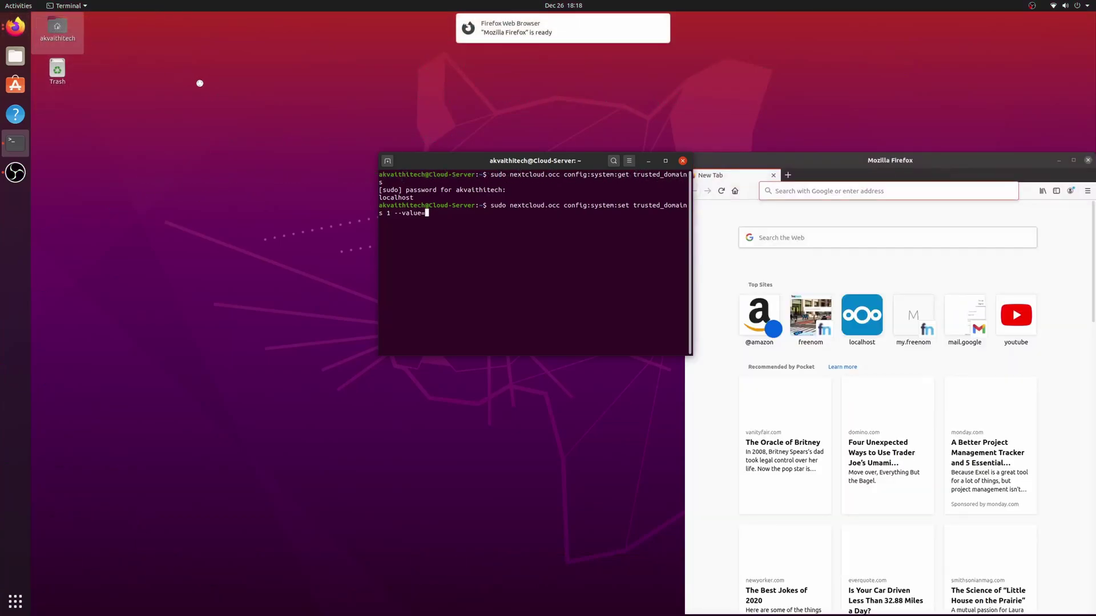
pyautogui.click(912, 190)
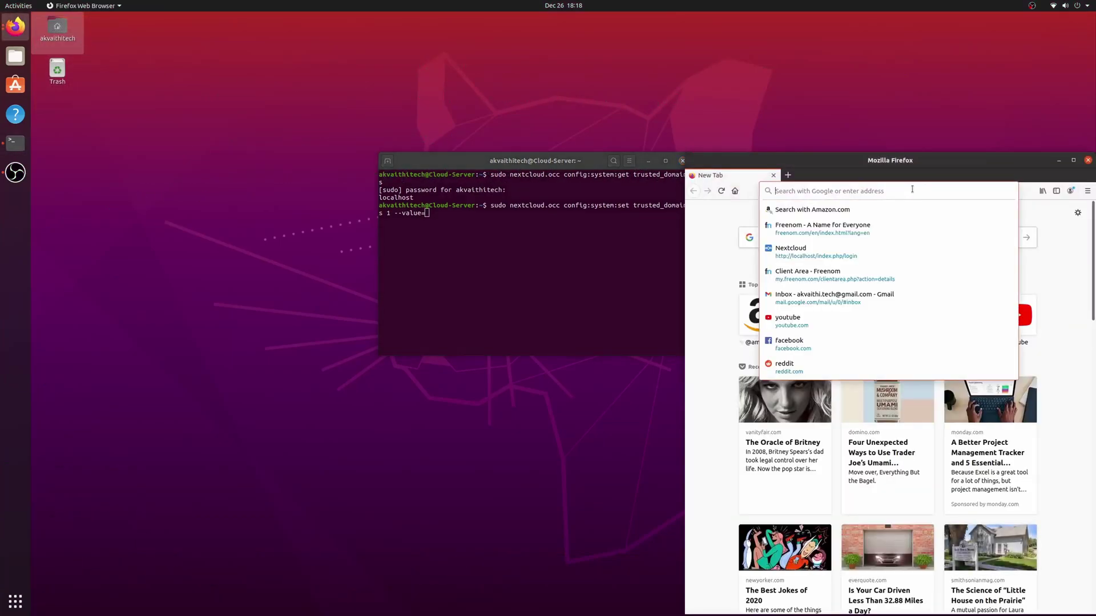
pyautogui.write('what is my')
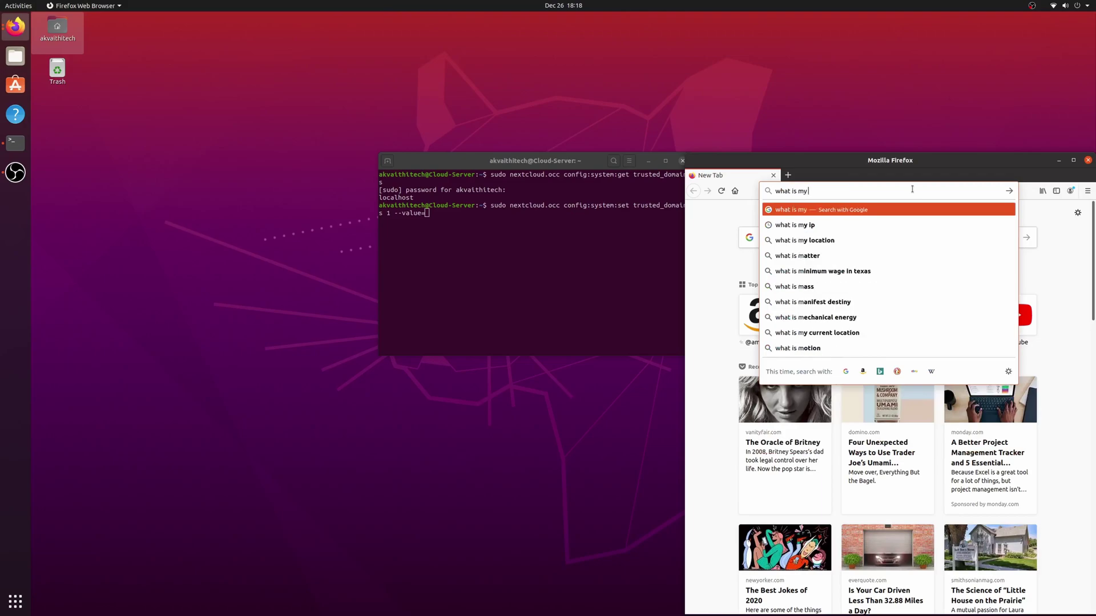
pyautogui.write(' ip')
pyautogui.press('Return')
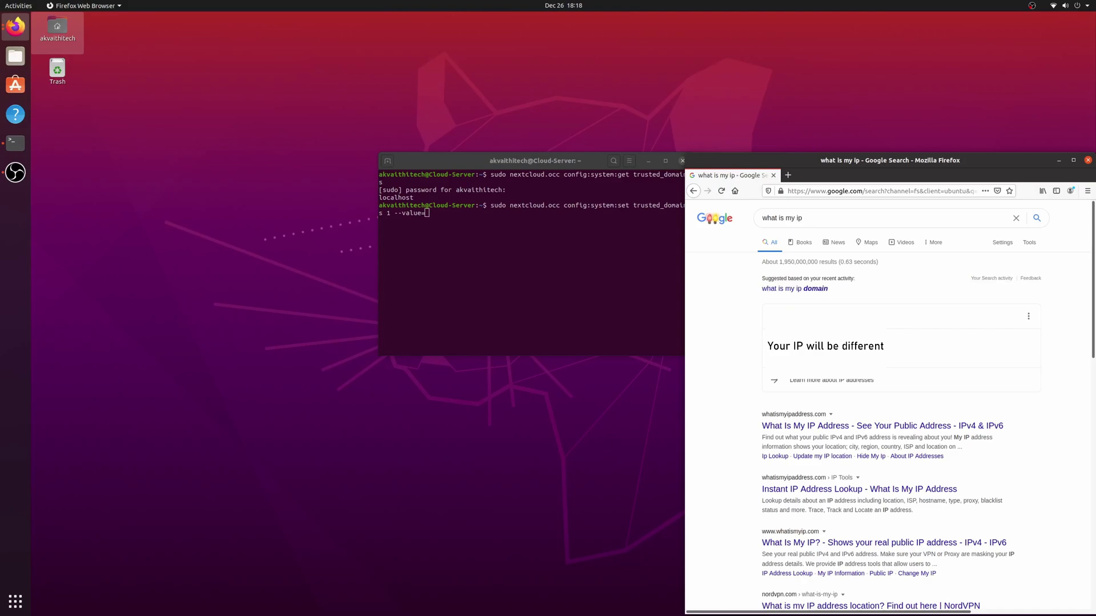
pyautogui.rightClick(784, 344)
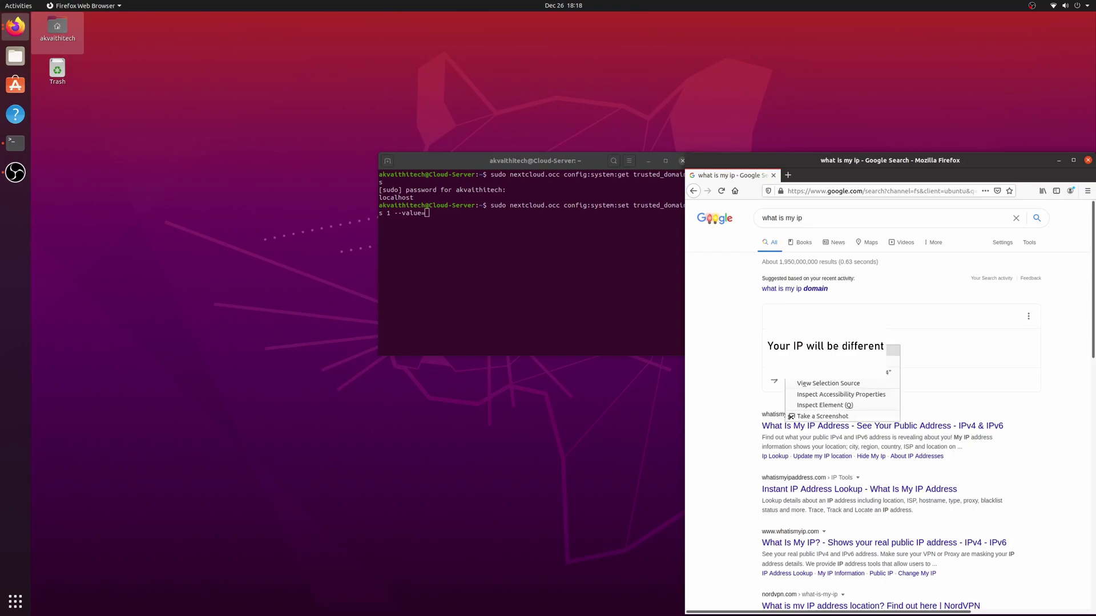
pyautogui.click(804, 350)
# Step: Paste the public IP after --value= and run the command to set trusted domain entry 1
pyautogui.click(489, 222)
pyautogui.rightClick(461, 213)
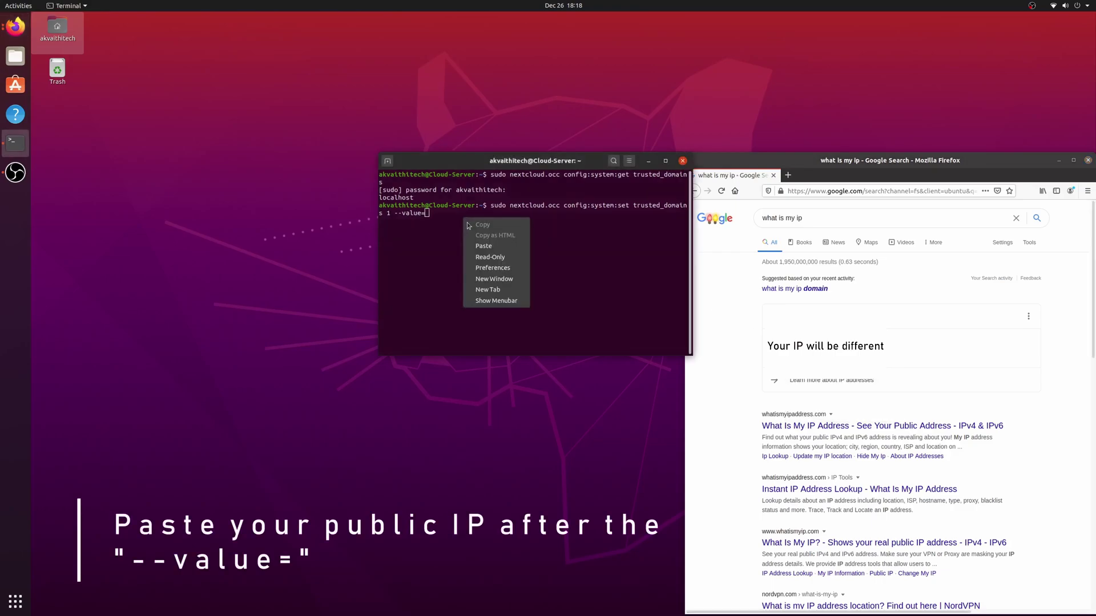
pyautogui.click(470, 245)
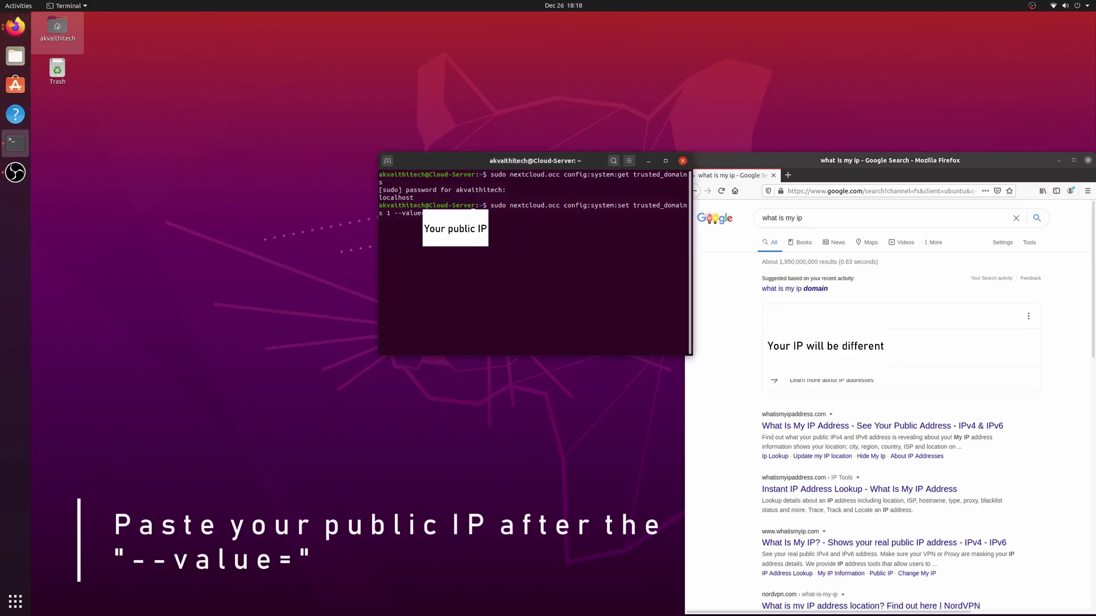
pyautogui.press('Return')
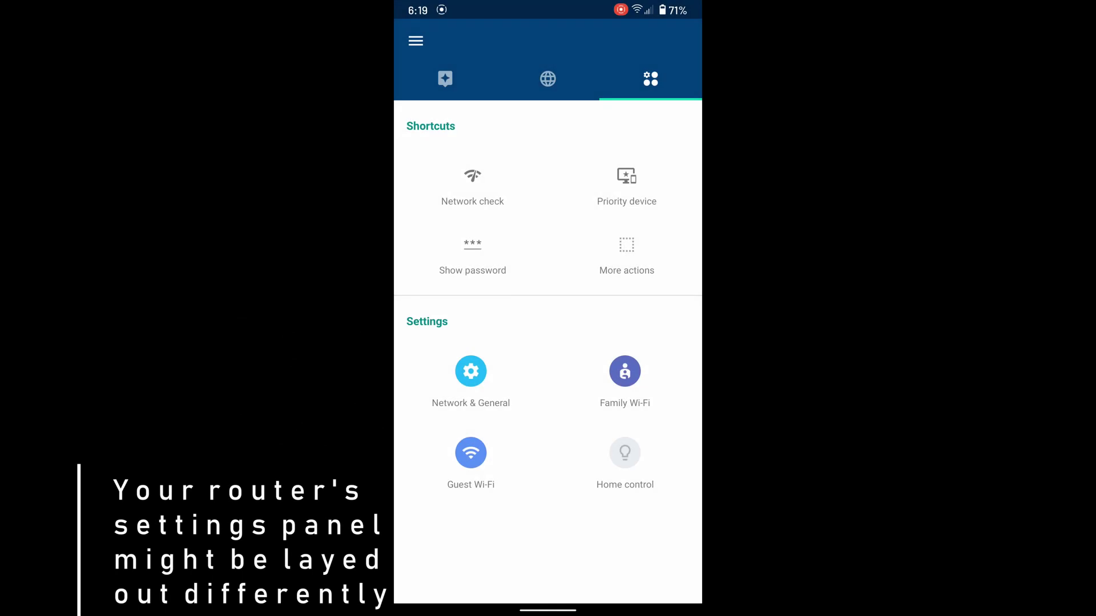
# Step: Under Advanced networking > Port management, forward TCP port 443 to 443 on Cloud-Server
pyautogui.click(478, 373)
pyautogui.click(587, 270)
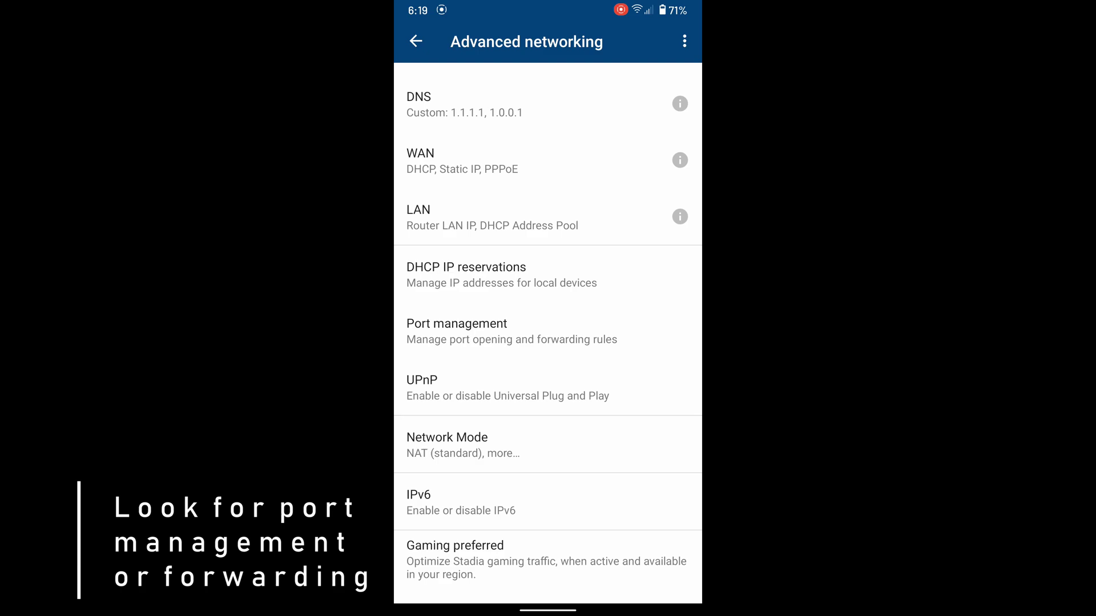
pyautogui.click(545, 332)
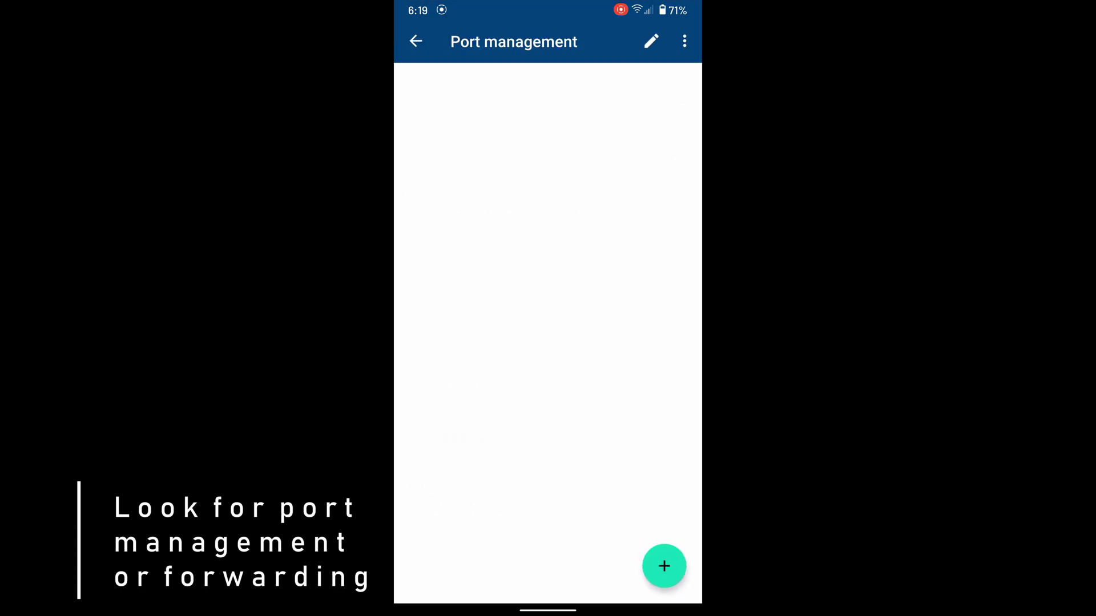
pyautogui.click(664, 567)
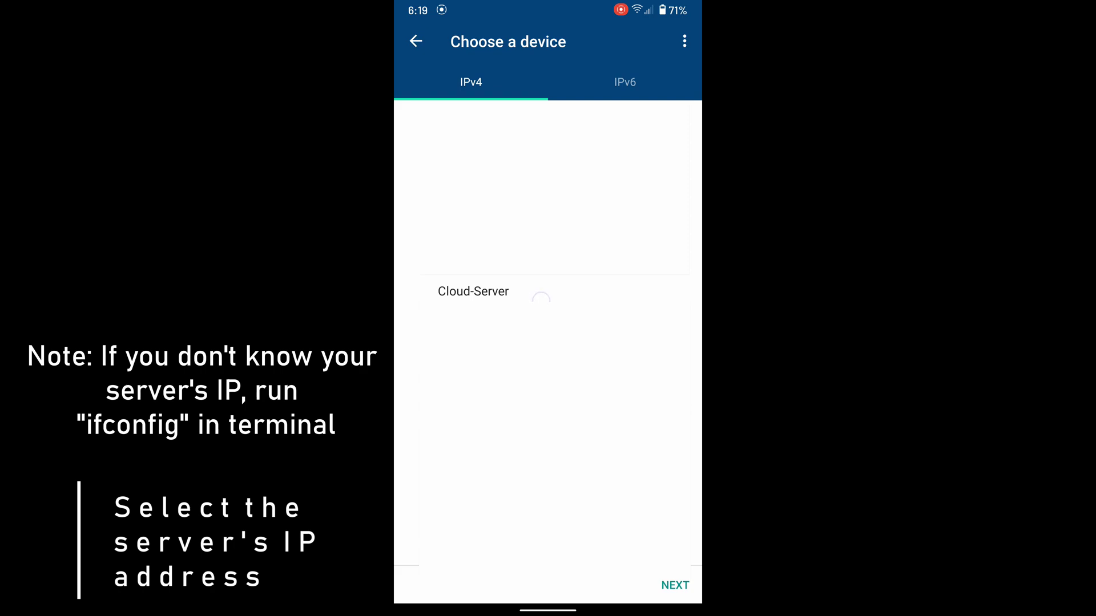
pyautogui.click(675, 585)
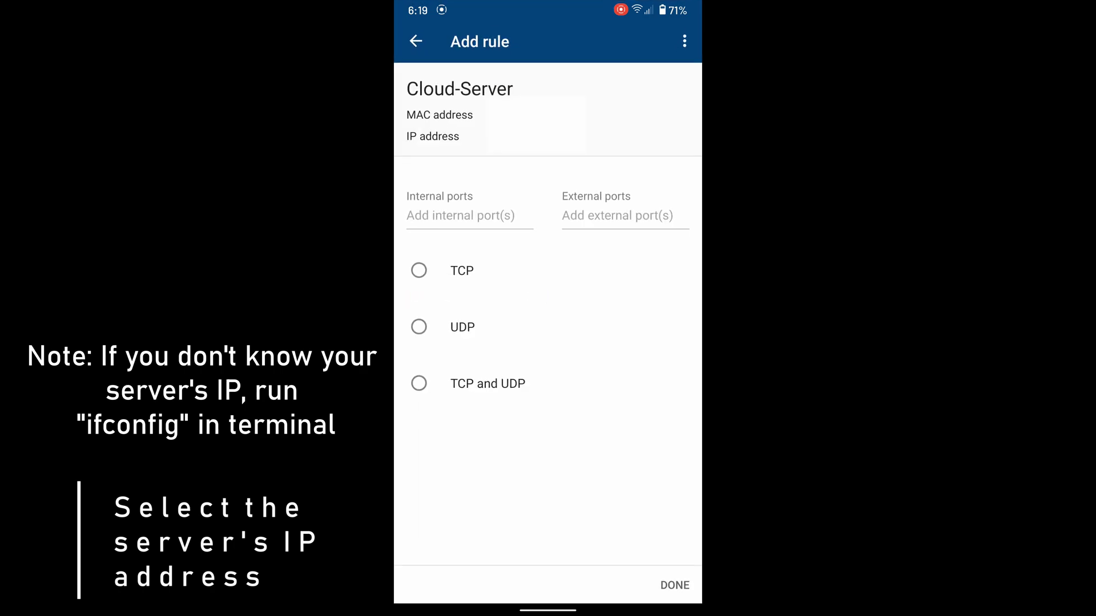
pyautogui.write('443')
pyautogui.click(617, 215)
pyautogui.write('443')
pyautogui.click(419, 271)
pyautogui.click(675, 367)
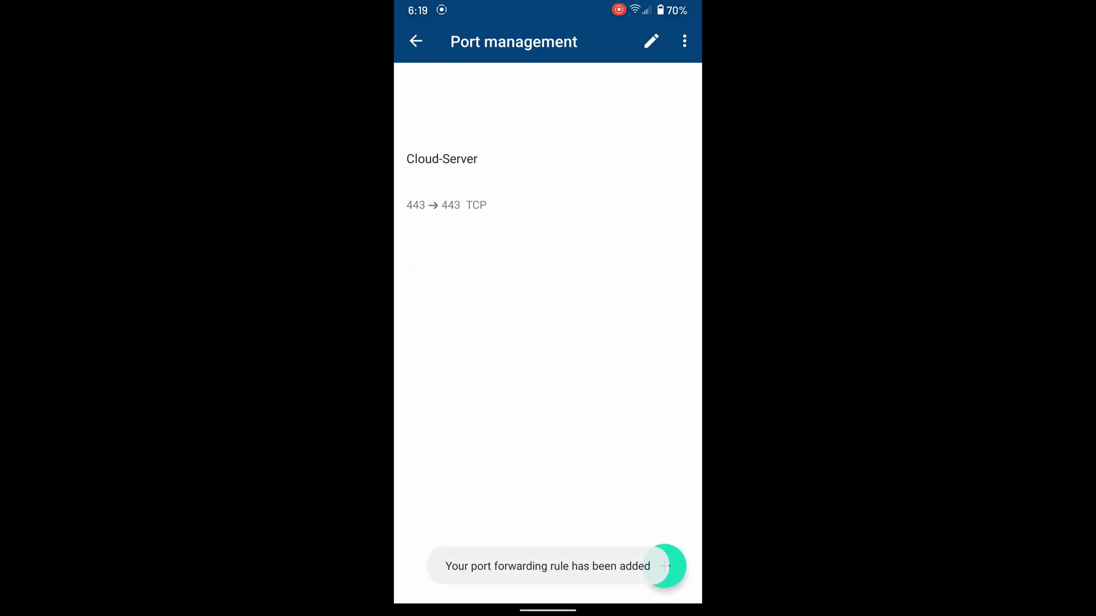
# Step: Create a second Cloud-Server rule forwarding port 80 to 80 over TCP
pyautogui.click(662, 567)
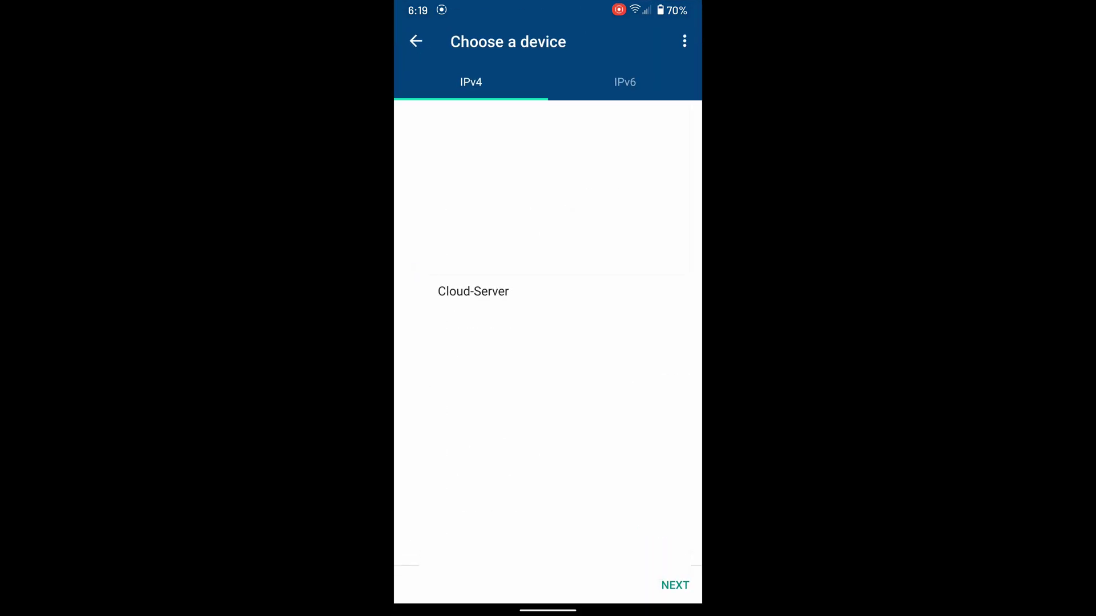
pyautogui.click(494, 293)
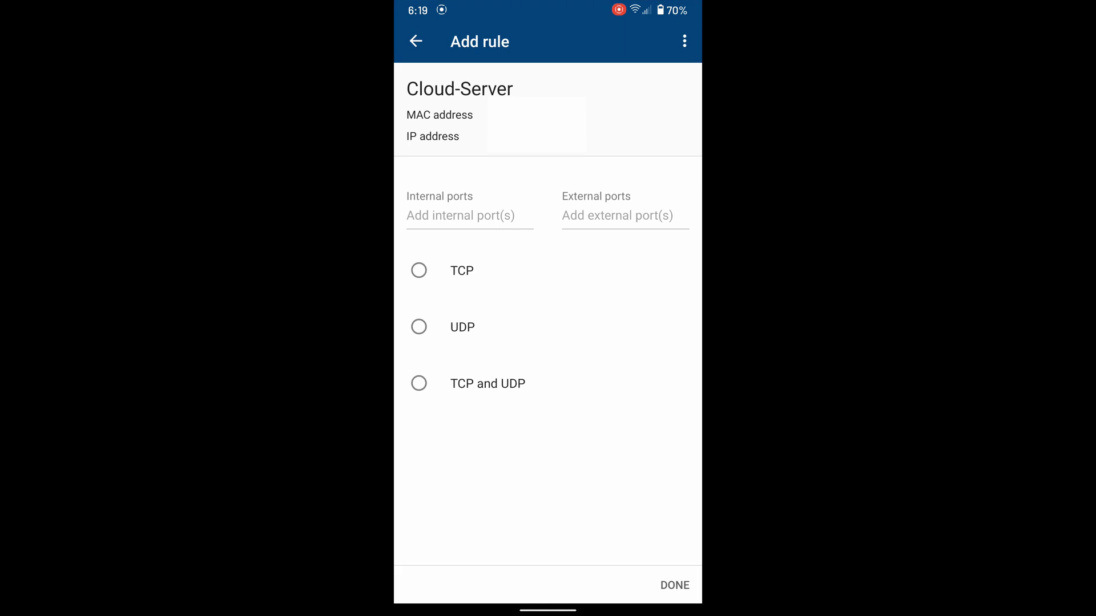
pyautogui.click(486, 212)
pyautogui.write('80')
pyautogui.click(630, 219)
pyautogui.write('80')
pyautogui.click(419, 271)
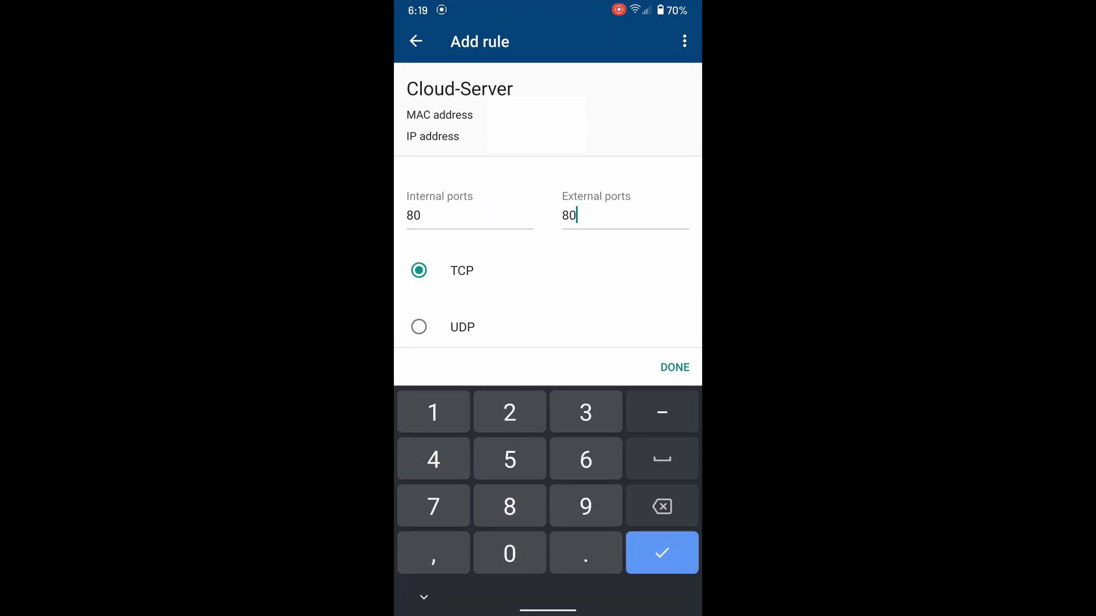
# Step: Save the port 80 rule, then log in to Nextcloud at the public IP with the admin credentials
pyautogui.click(675, 365)
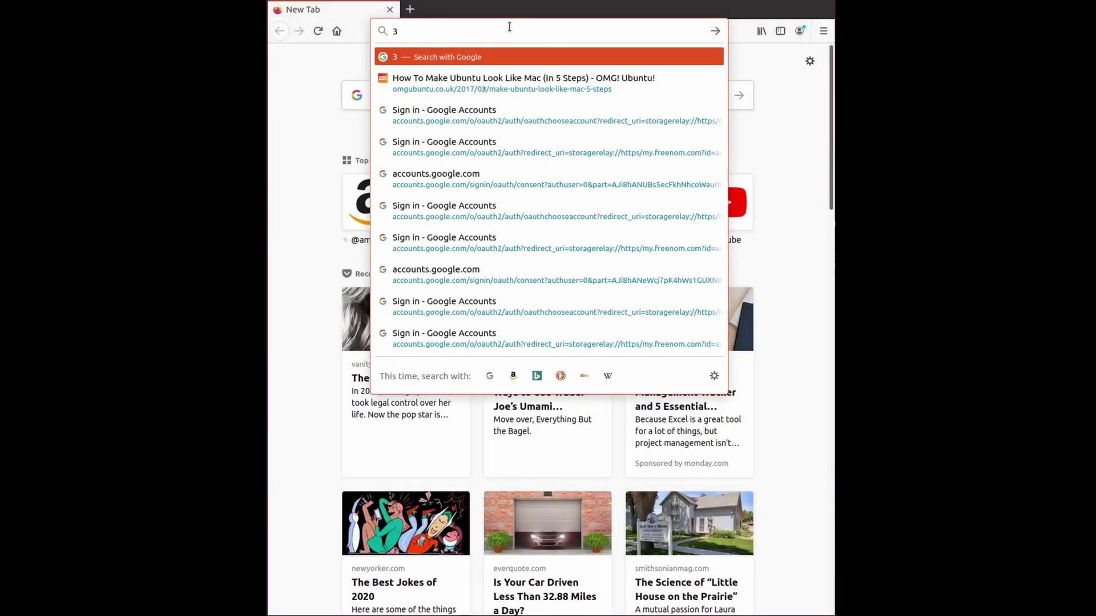
pyautogui.press('BackSpace')
pyautogui.write('c')
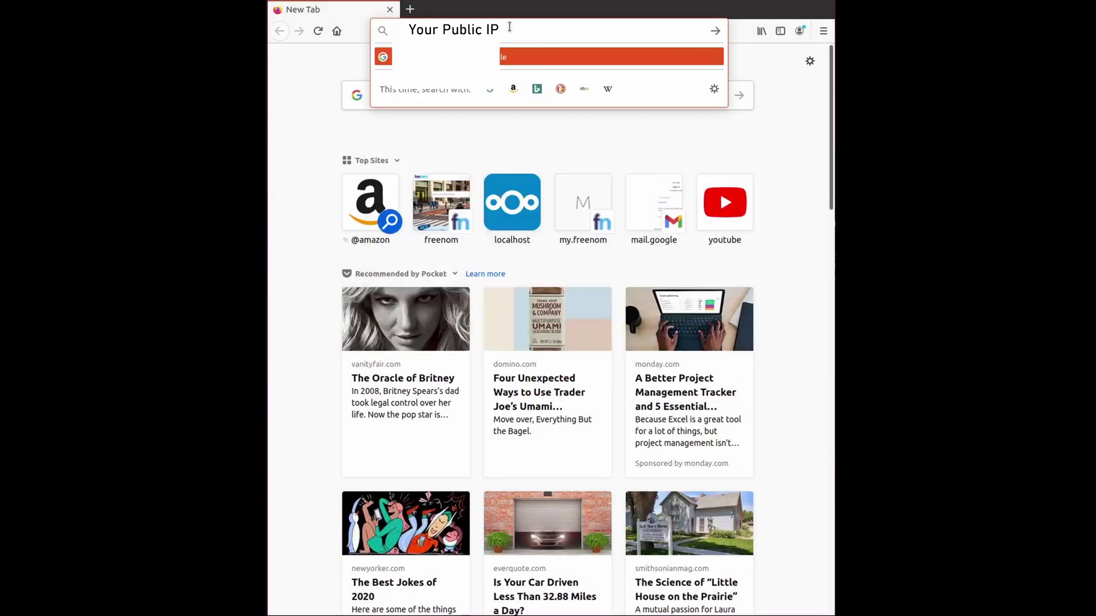
pyautogui.press('Return')
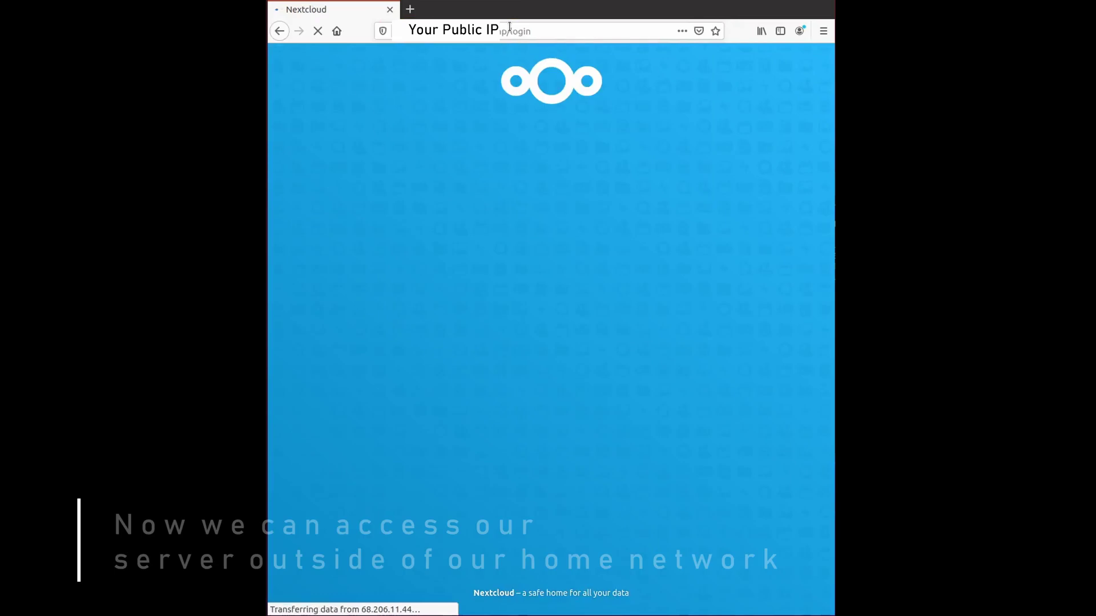
pyautogui.click(545, 128)
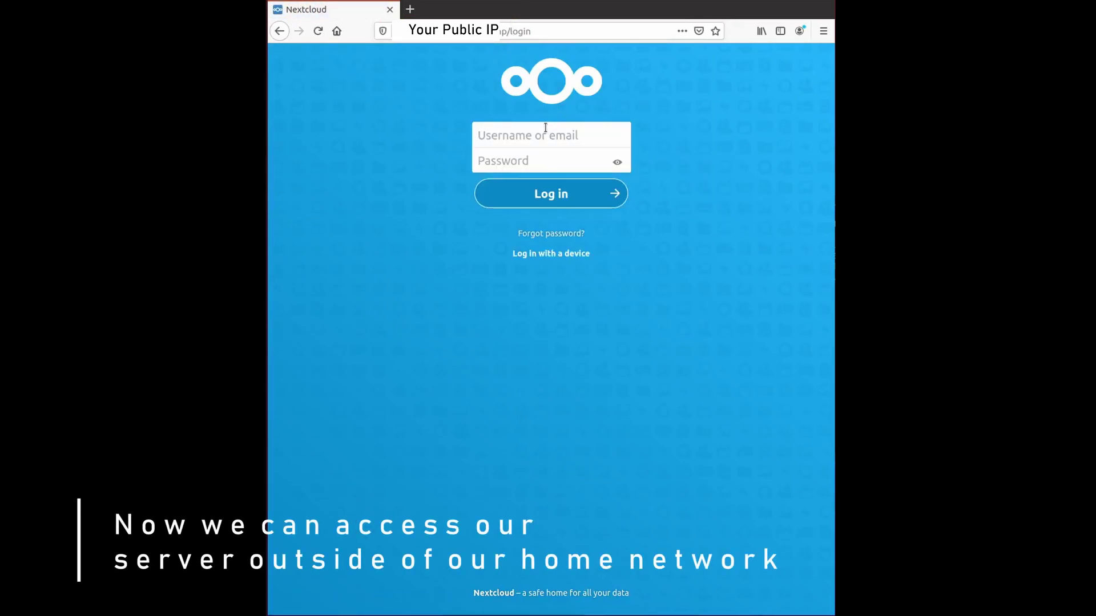
pyautogui.click(545, 127)
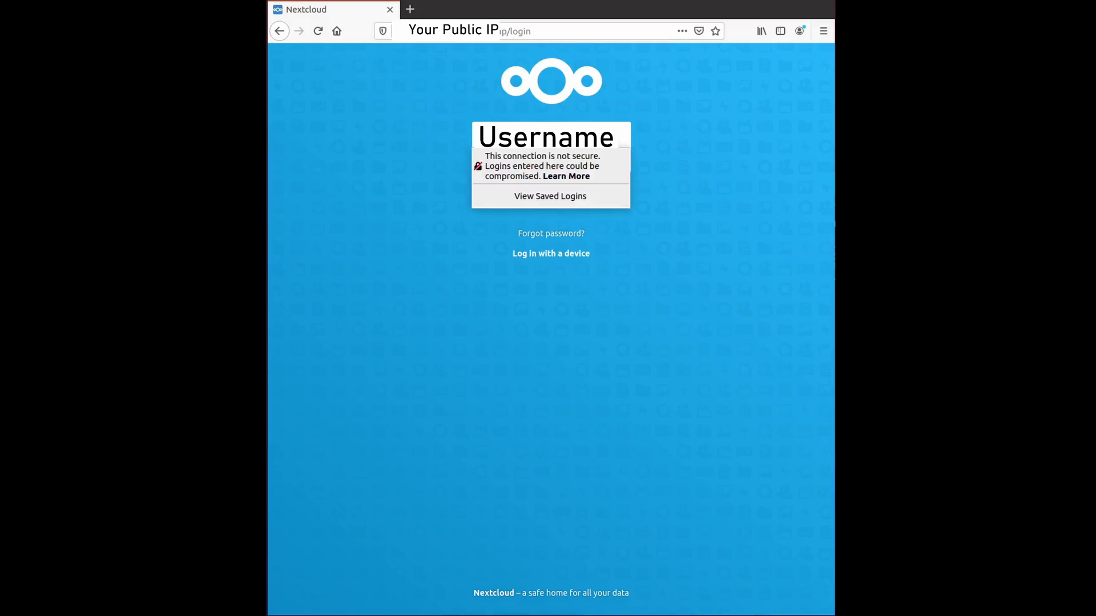
pyautogui.click(542, 162)
pyautogui.write('•')
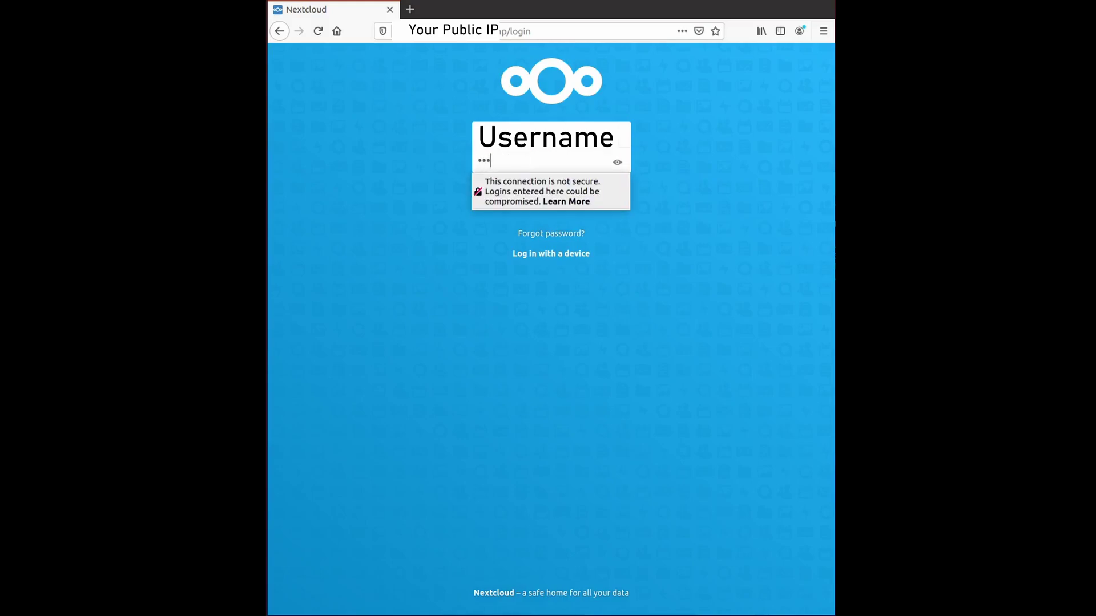
pyautogui.write('•••••••••••')
pyautogui.press('Return')
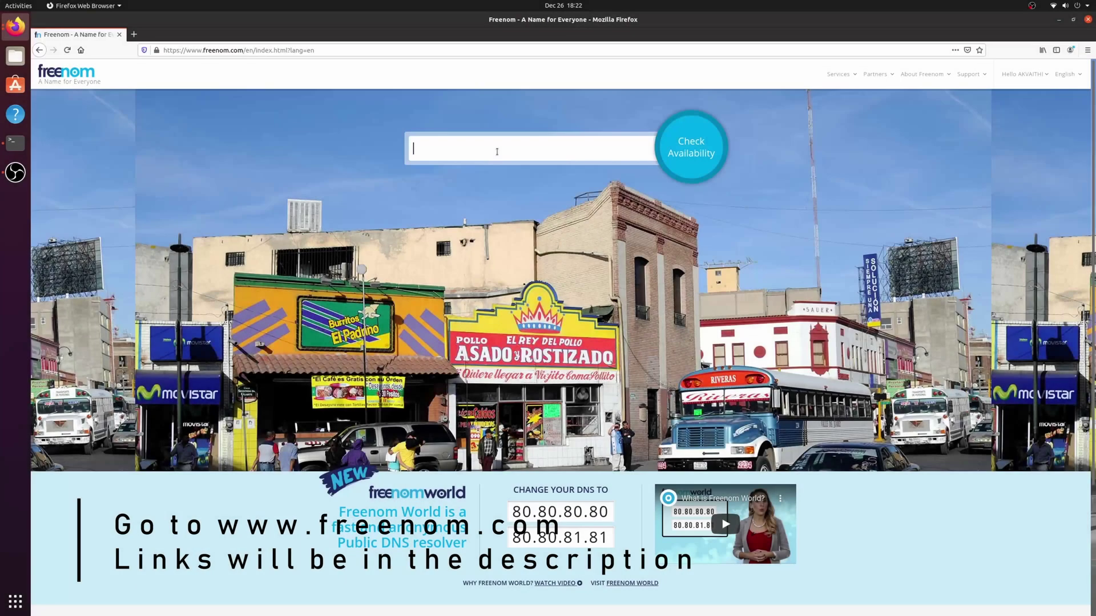
# Step: Search Freenom for 'akvaithitech', add the free akvaithitech.tk to the cart, and check out
pyautogui.write('aithitech')
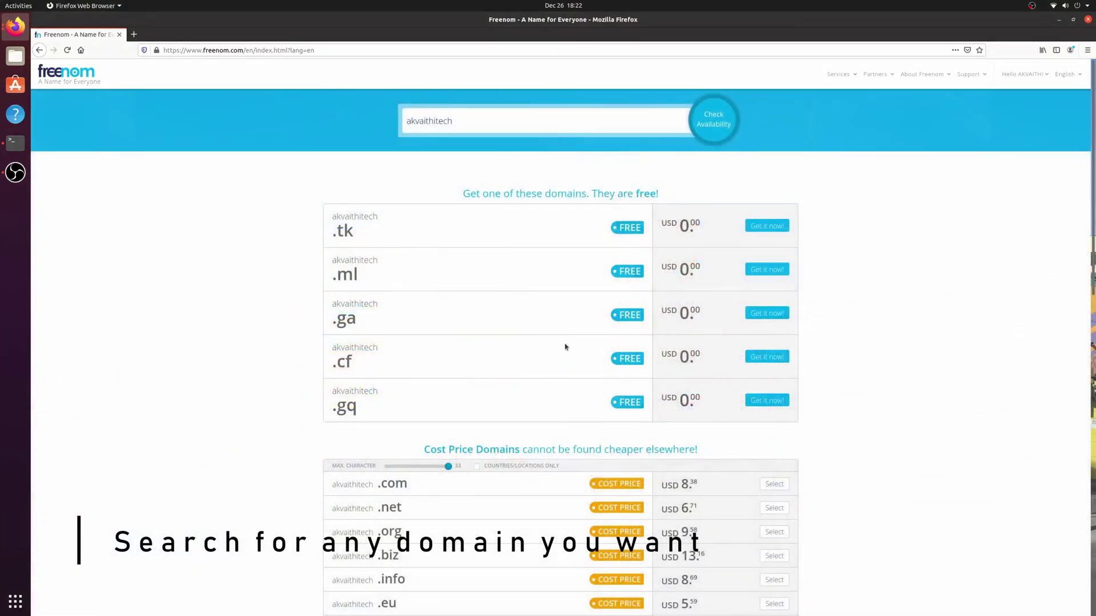
pyautogui.click(776, 227)
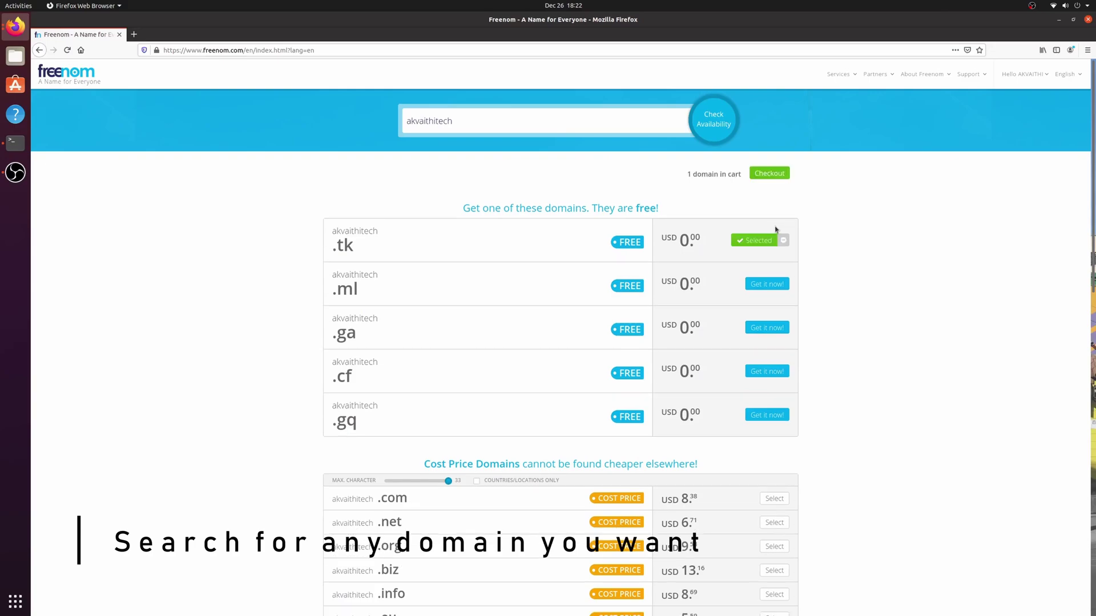
pyautogui.click(773, 175)
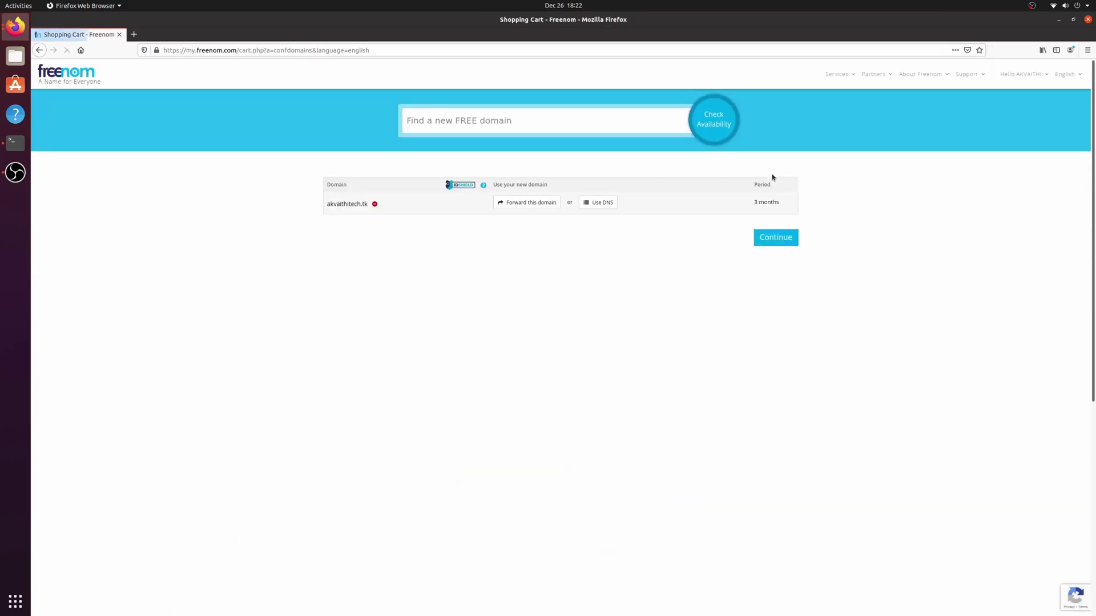
# Step: Point akvaithitech.tk's DNS at the public IP, order it free for 12 months, and view My Domains
pyautogui.click(597, 204)
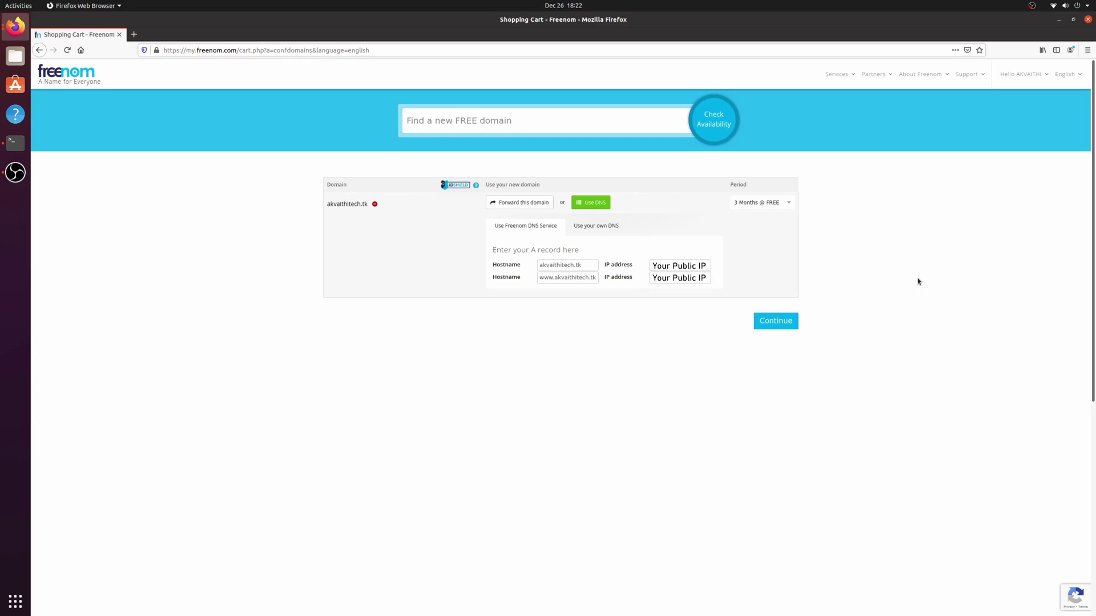
pyautogui.click(737, 206)
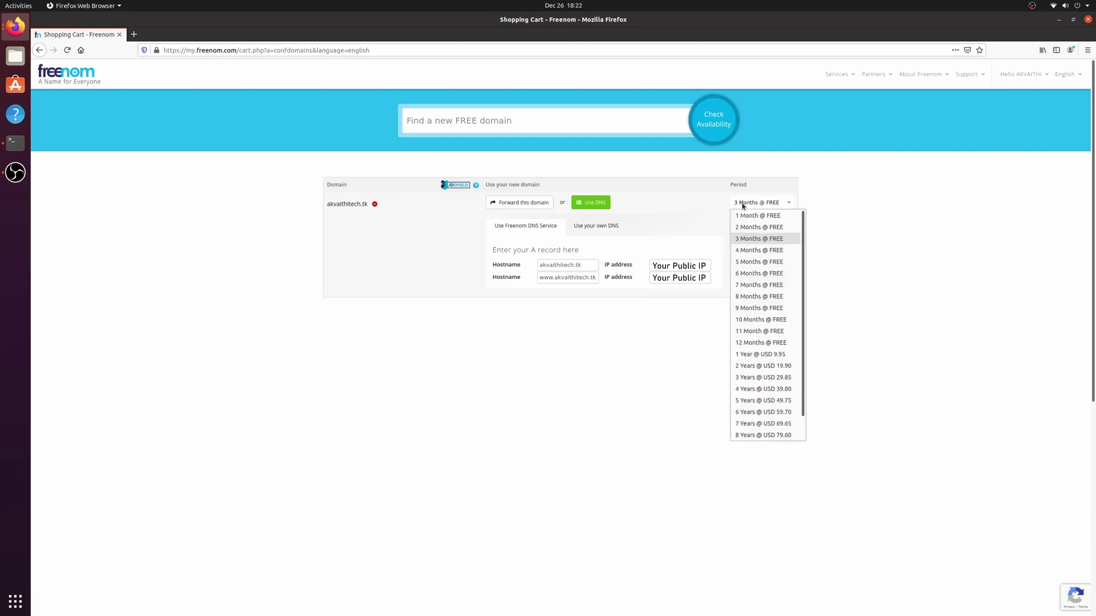
pyautogui.click(764, 347)
pyautogui.click(783, 327)
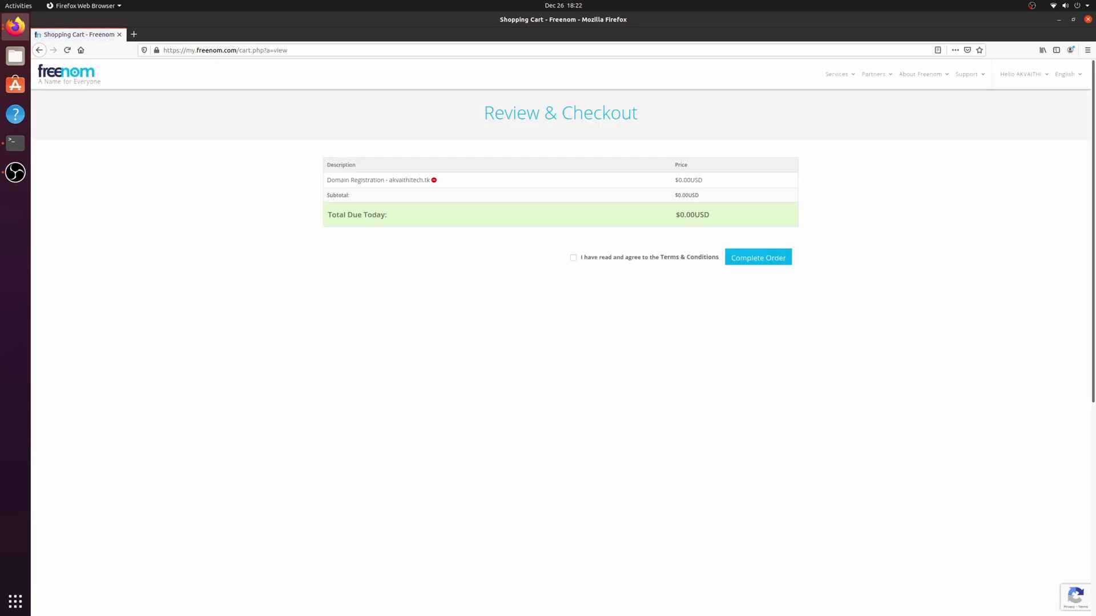
pyautogui.click(575, 259)
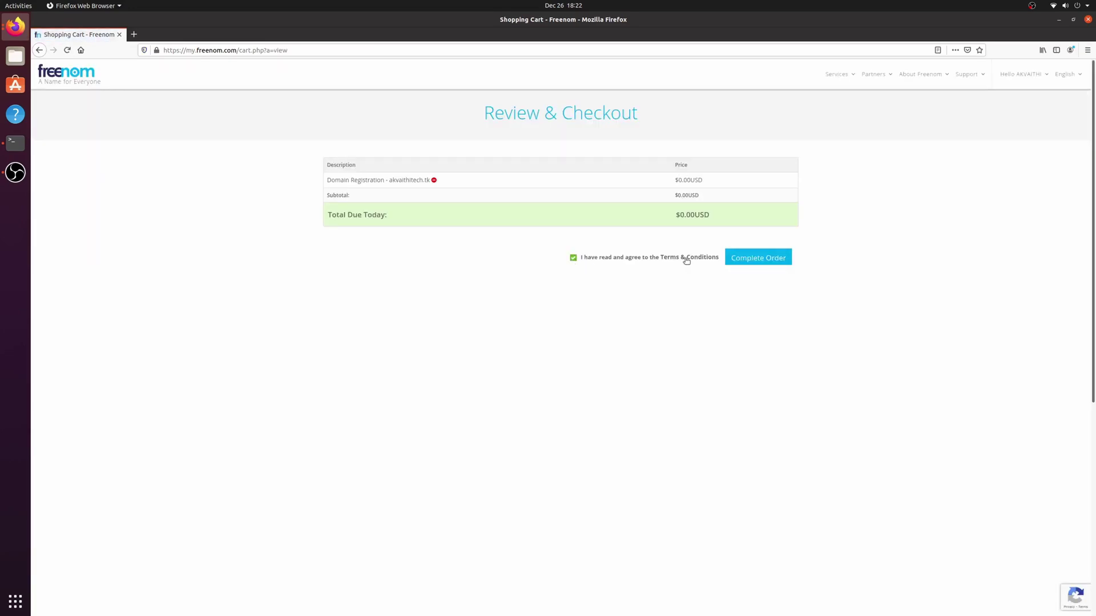
pyautogui.click(770, 264)
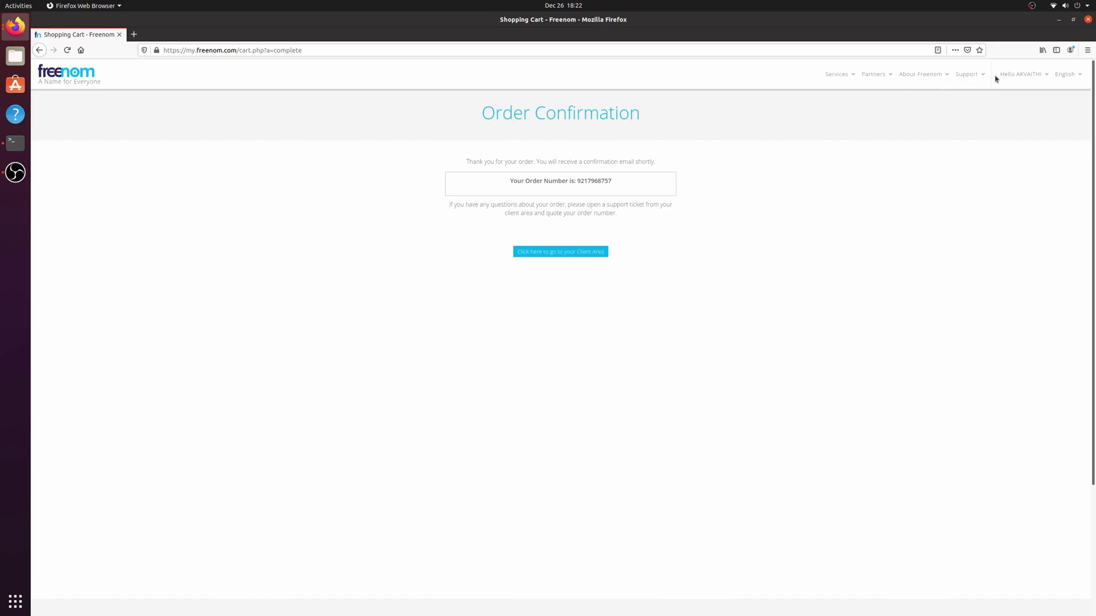
pyautogui.moveTo(849, 82)
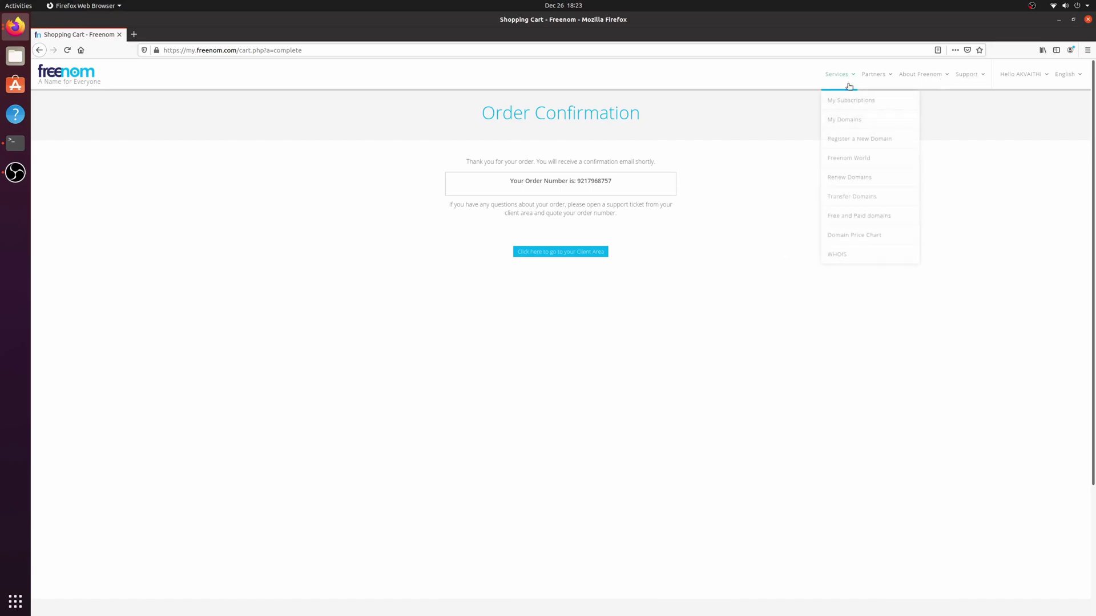
pyautogui.click(851, 120)
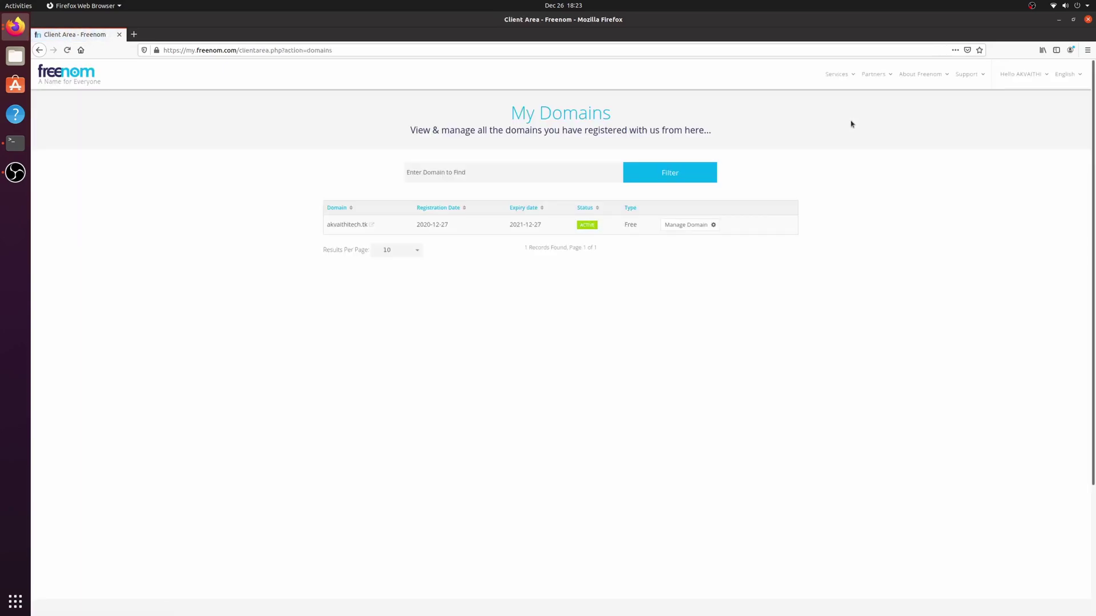
# Step: Run the occ command setting trusted_domains entry 1 to akvaithitech.tk
pyautogui.click(688, 224)
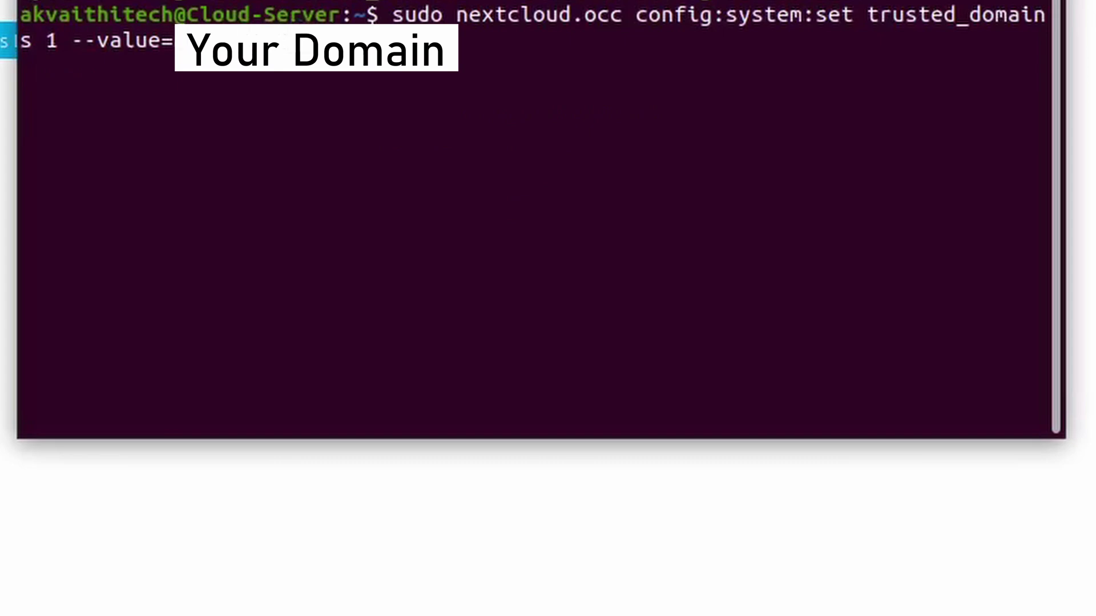
pyautogui.press('Return')
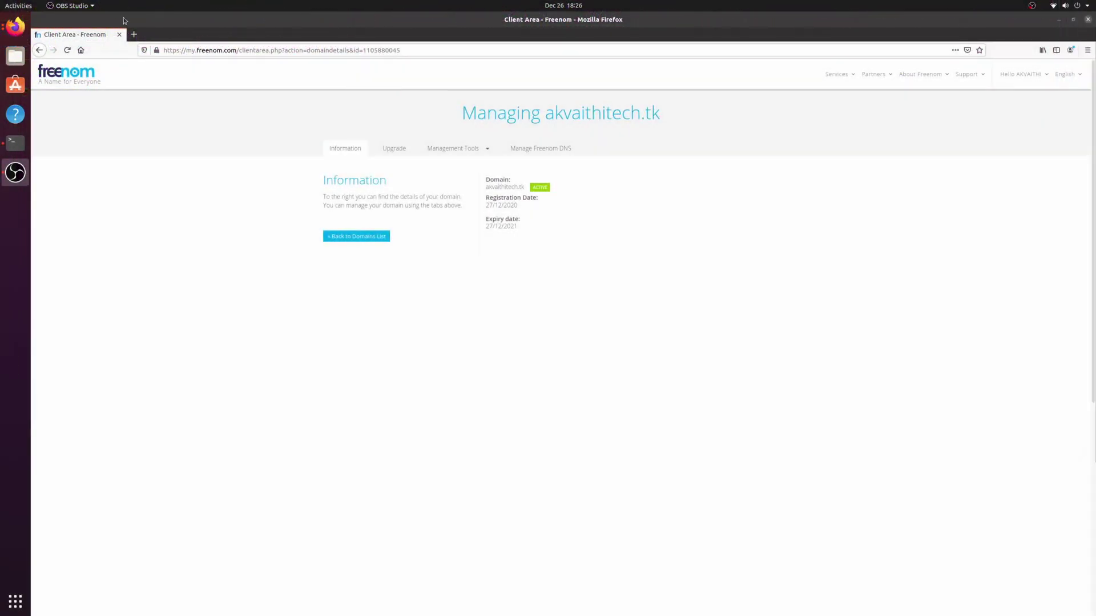
# Step: Search for Cloudflare in a new tab and go to the Cloudflare dashboard
pyautogui.click(133, 34)
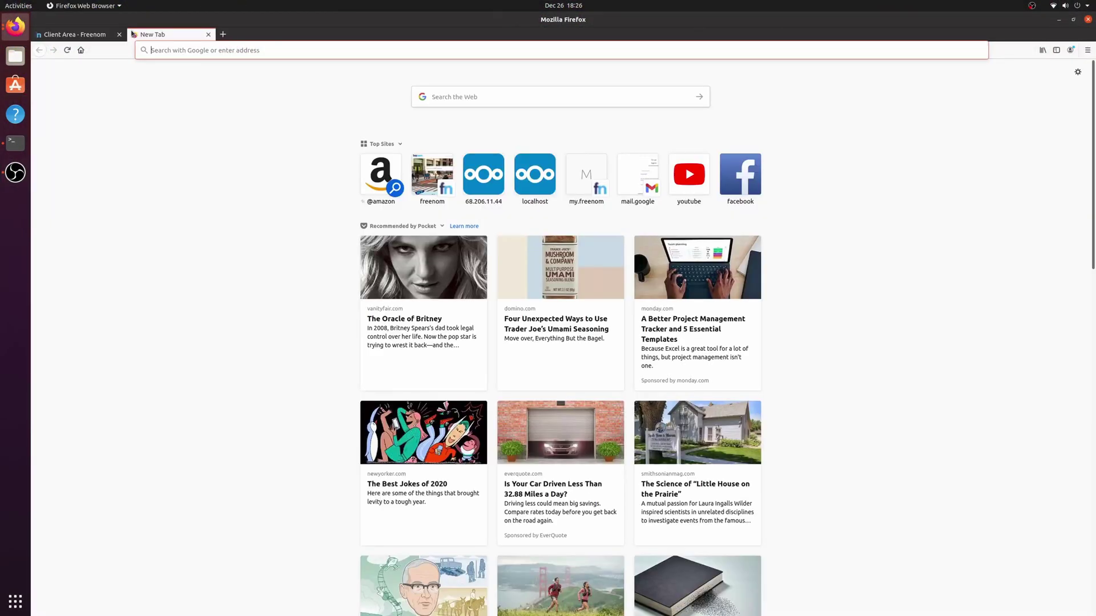
pyautogui.write('cloudflare')
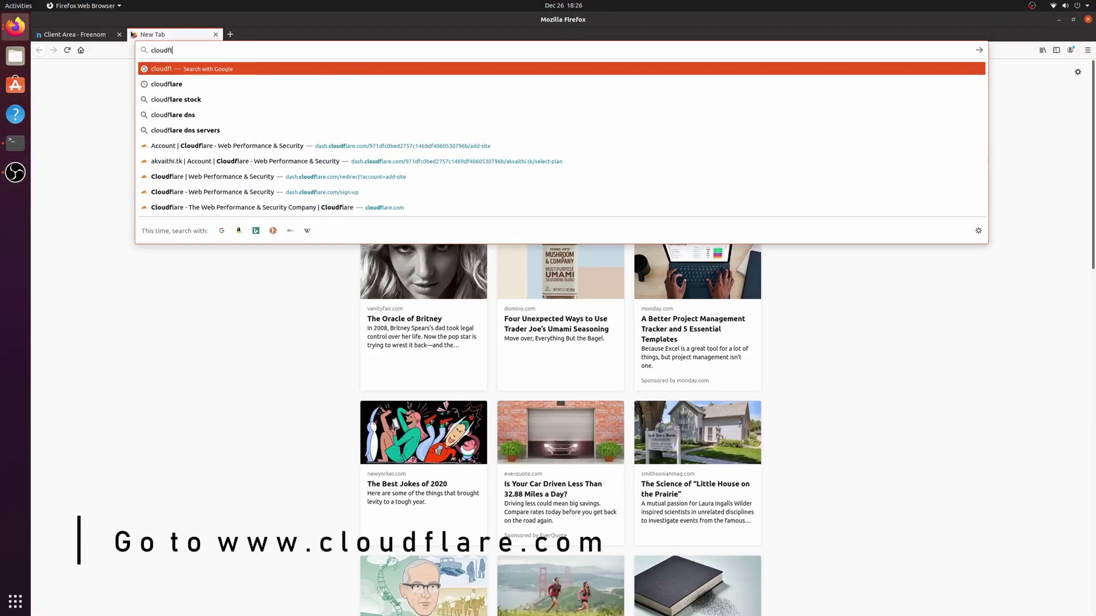
pyautogui.press('Return')
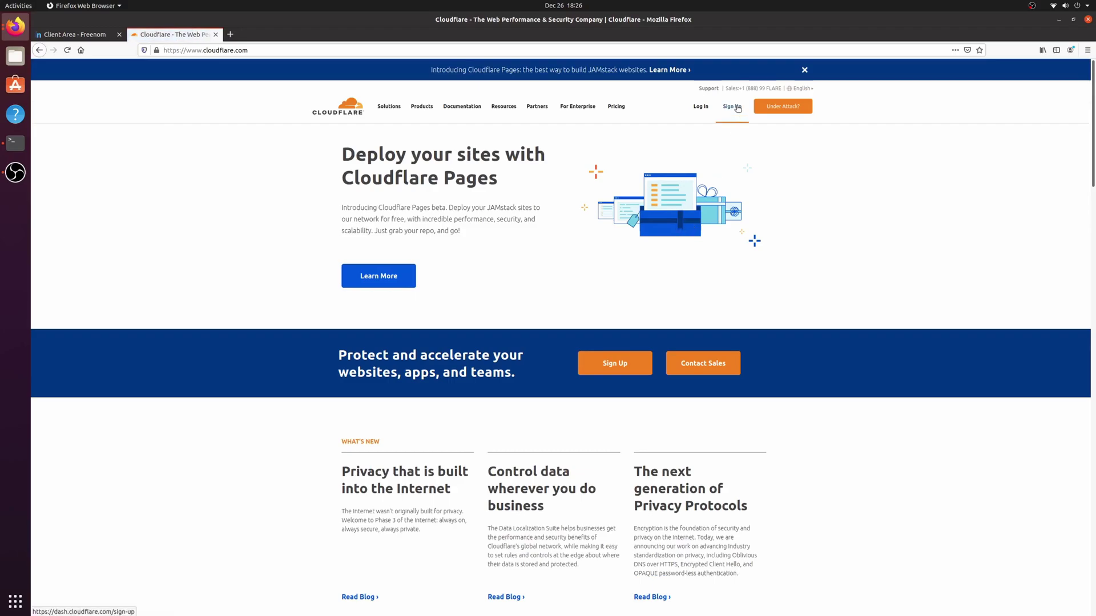
pyautogui.click(732, 107)
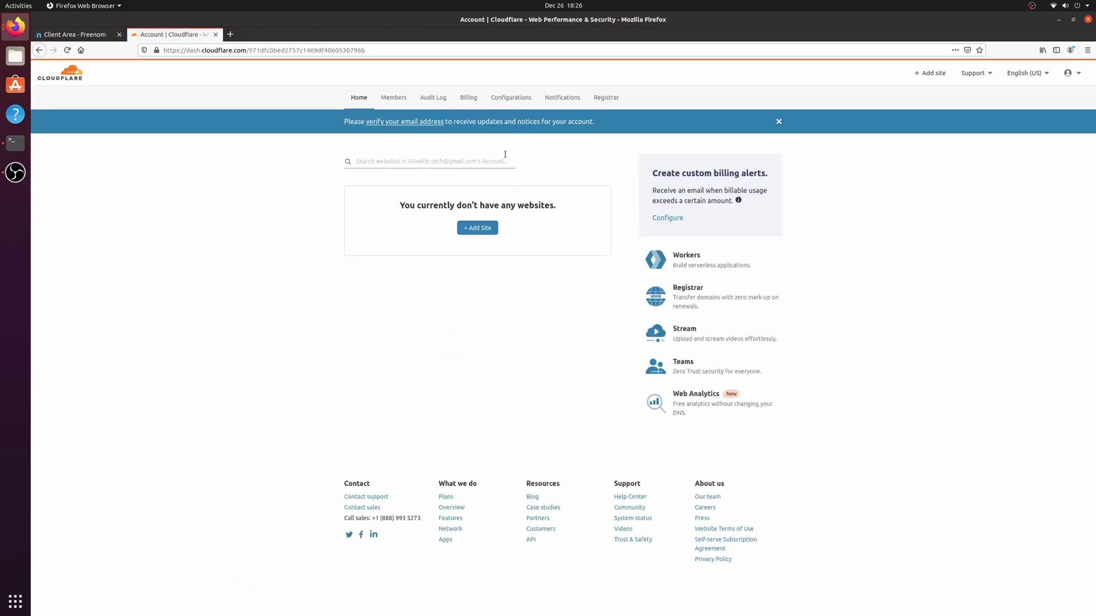
# Step: Add akvaithitech.tk as a site on the Free plan and accept its scanned DNS records
pyautogui.click(482, 229)
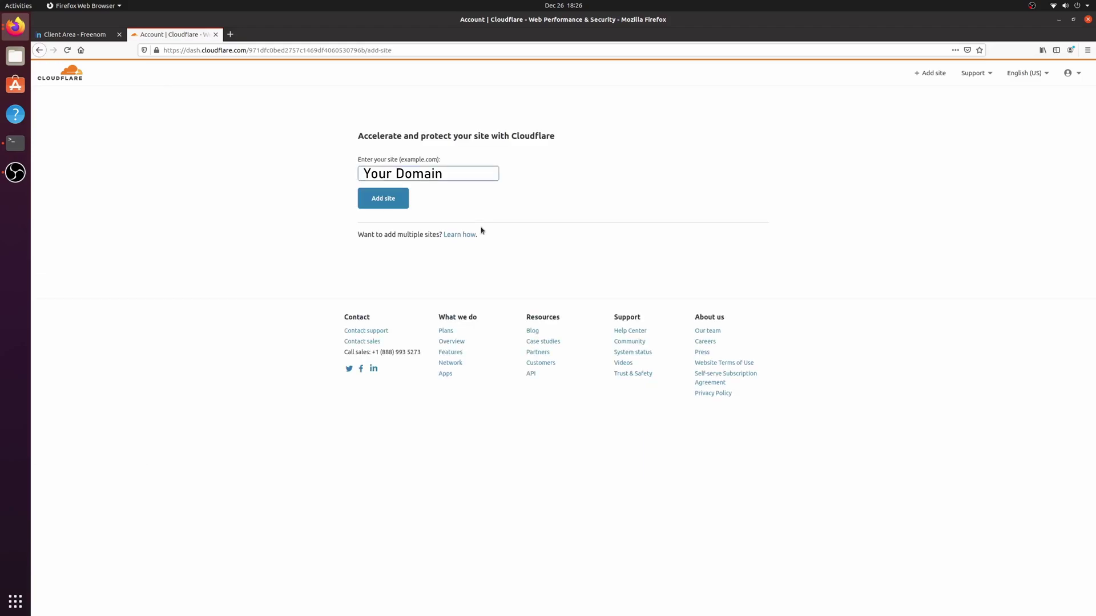
pyautogui.press('Return')
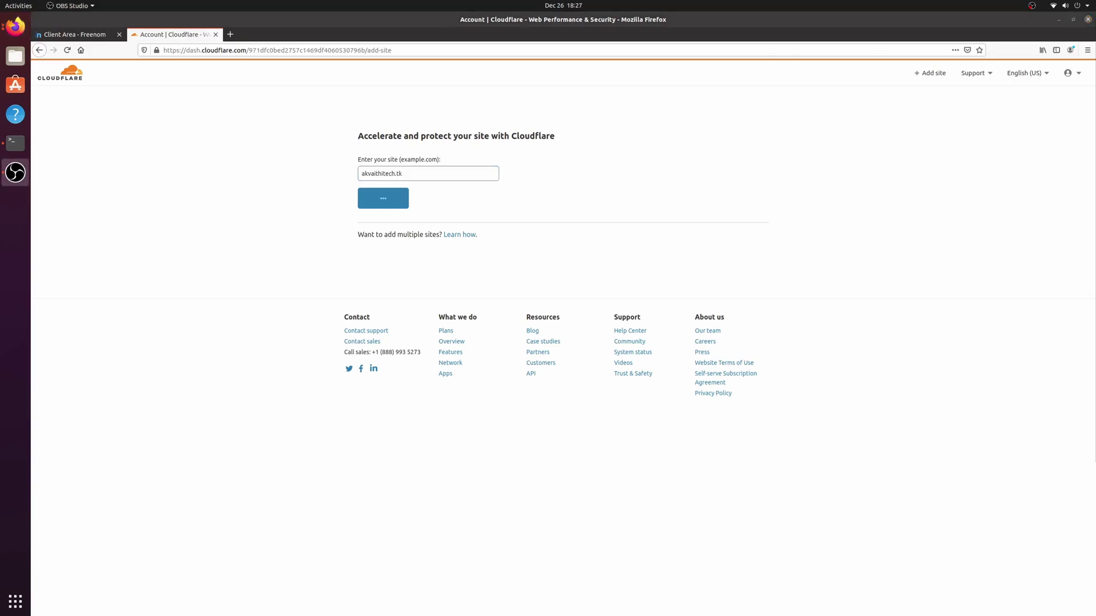
pyautogui.press('Return')
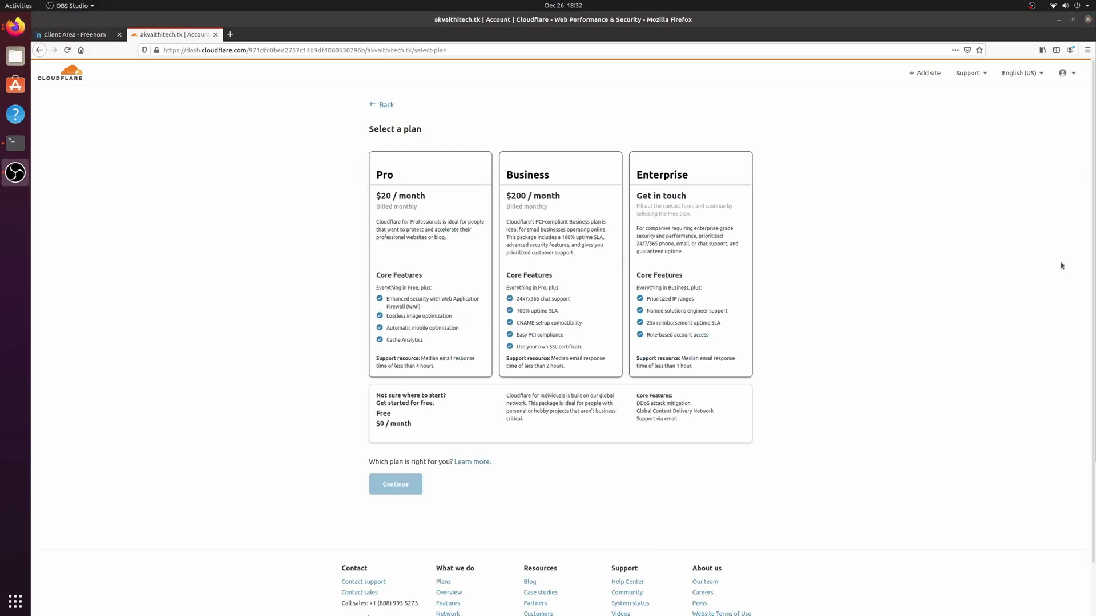
pyautogui.click(425, 404)
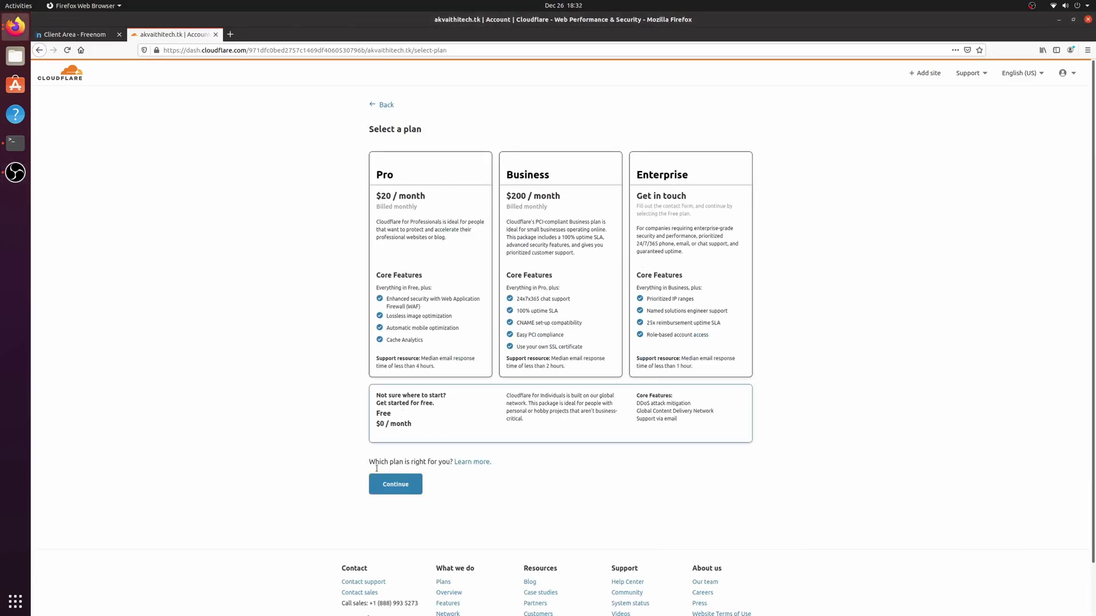
pyautogui.click(394, 485)
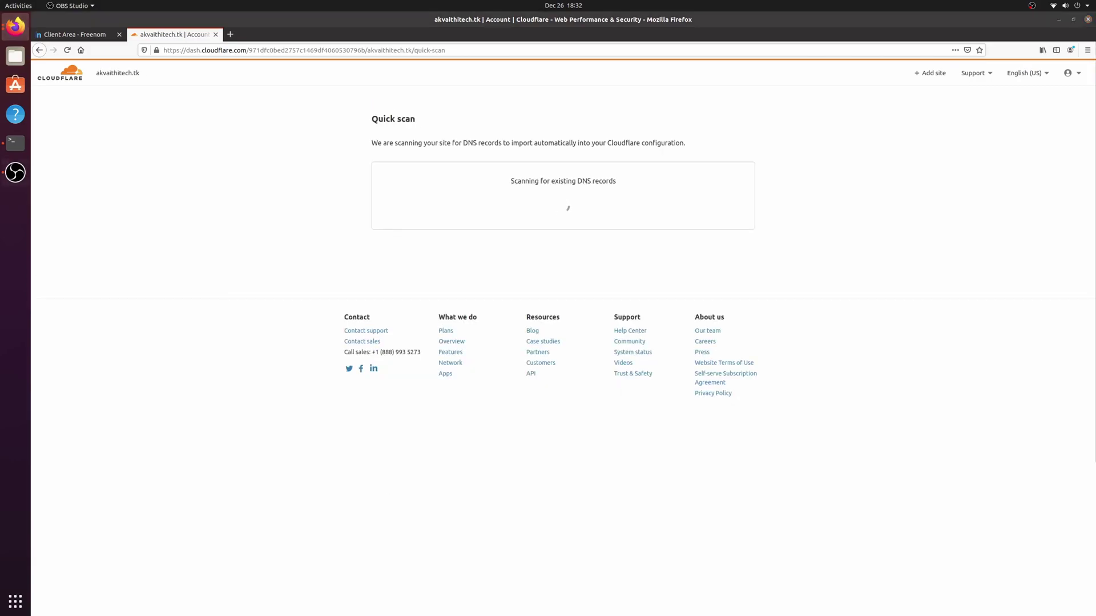
pyautogui.click(301, 335)
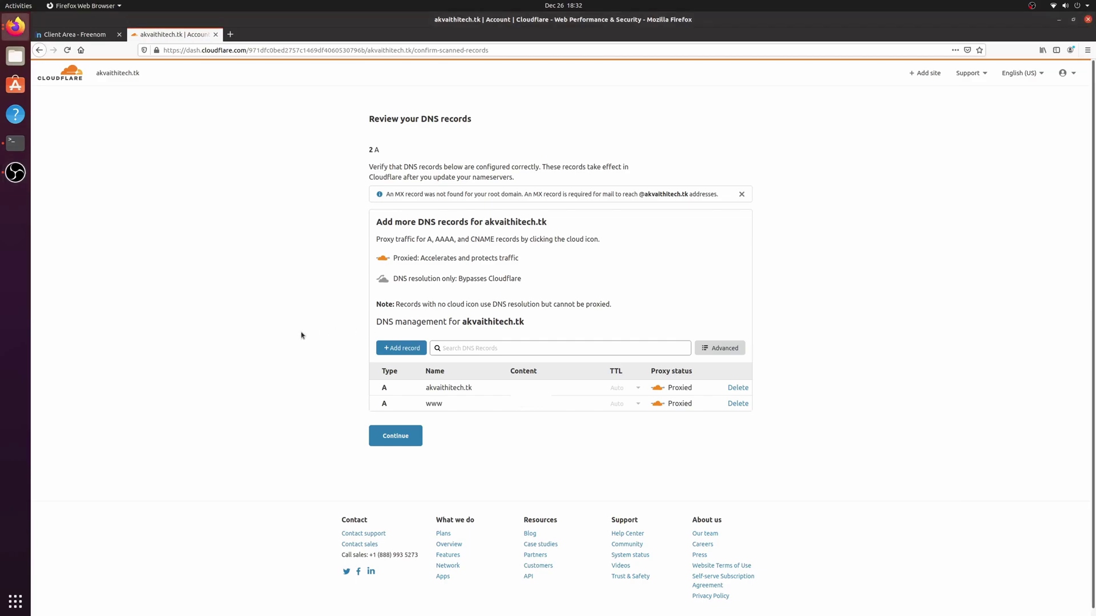
pyautogui.click(397, 435)
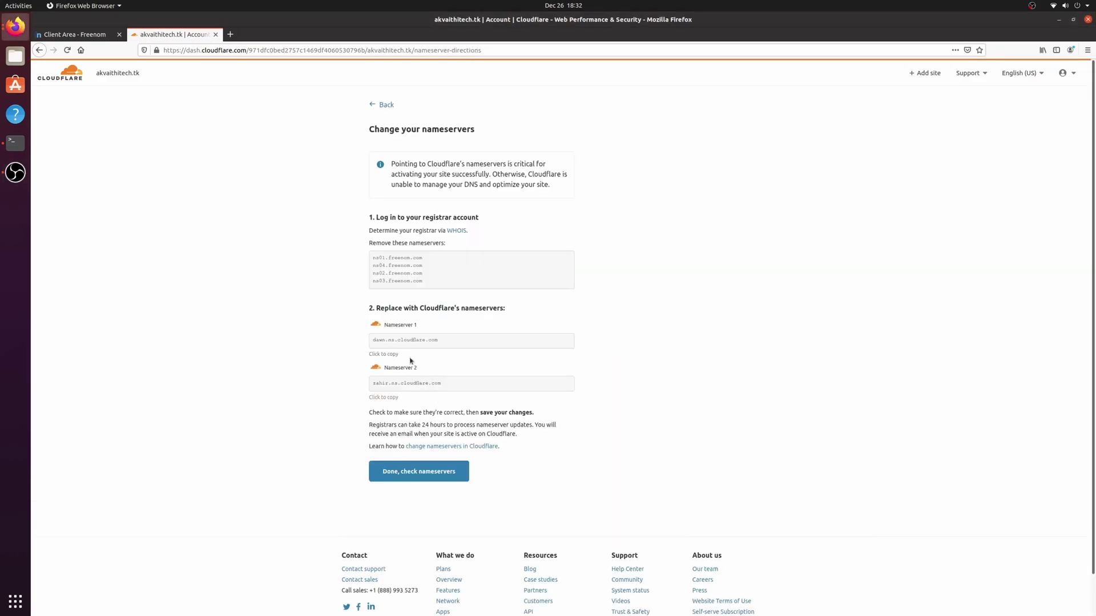
# Step: In Freenom's Management Tools, open the Nameservers settings and select custom nameservers
pyautogui.click(80, 35)
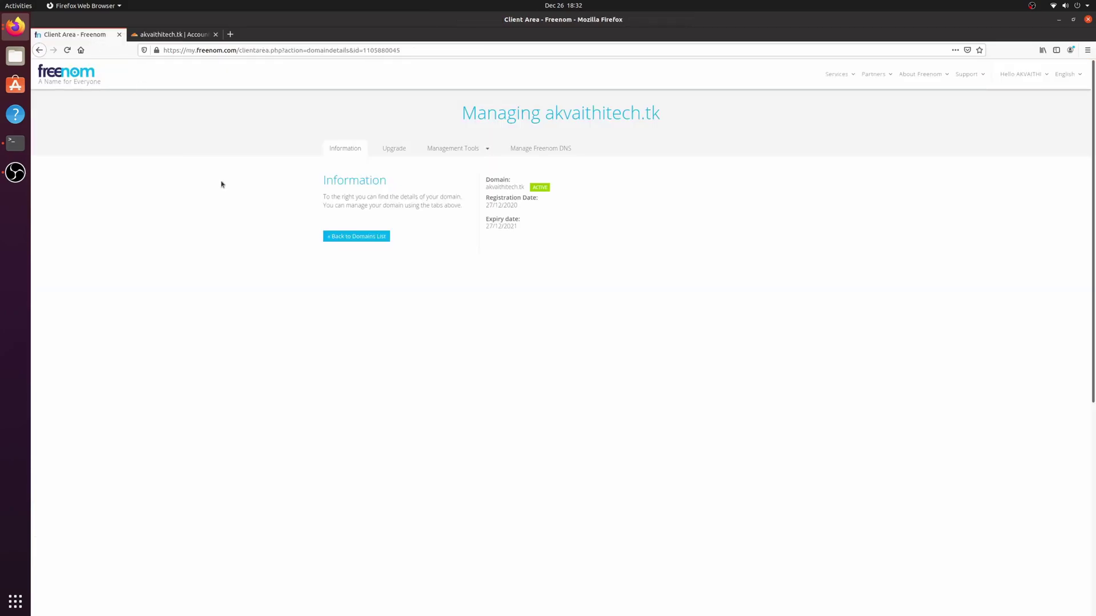
pyautogui.click(486, 149)
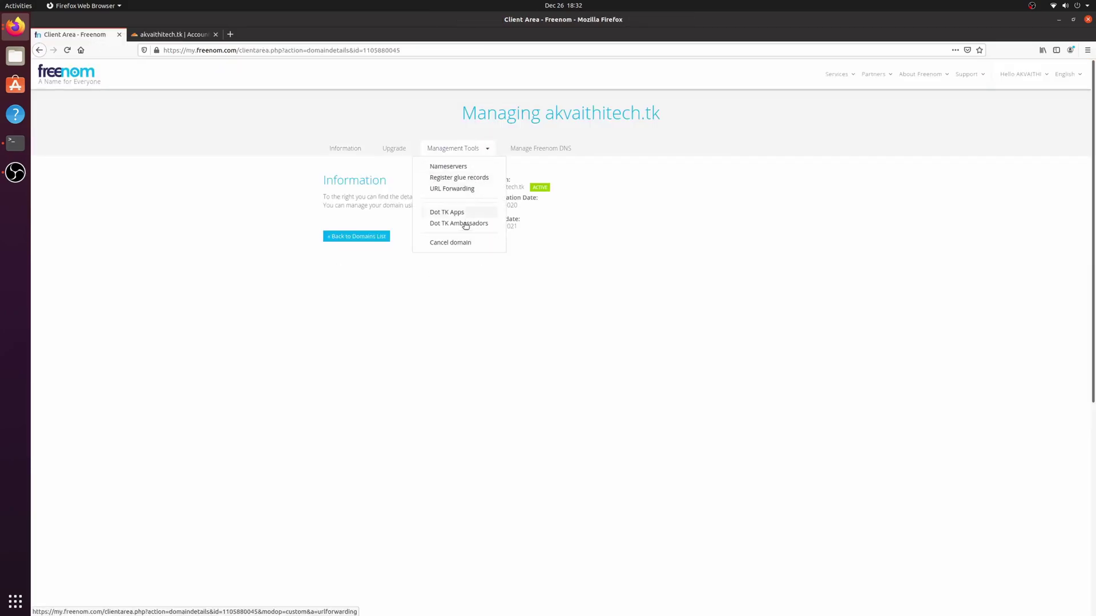
pyautogui.click(457, 168)
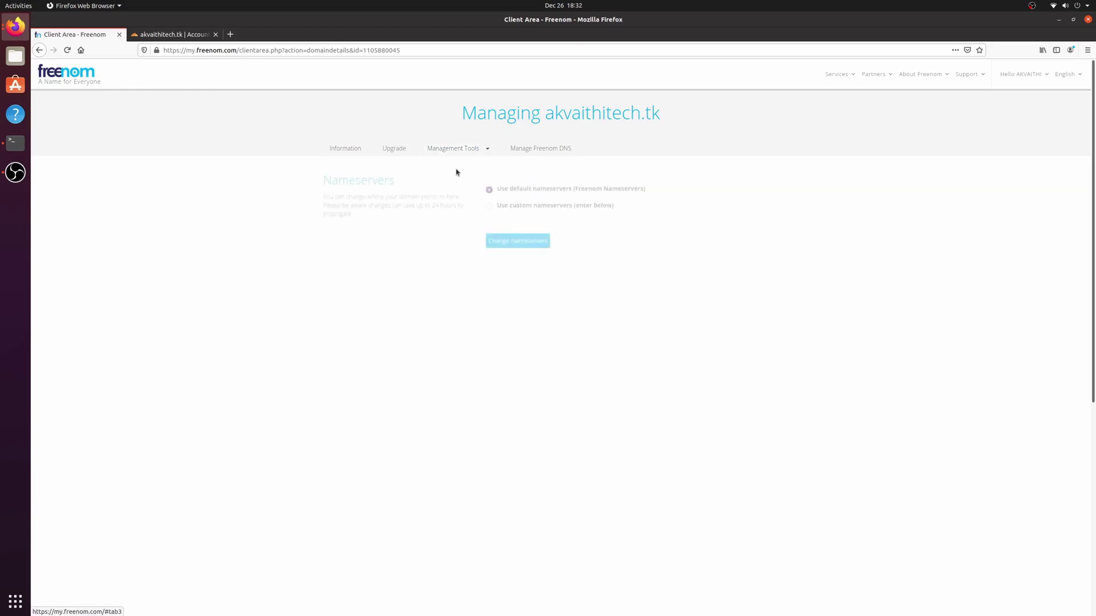
pyautogui.click(489, 207)
# Step: Copy dawn.ns.cloudflare.com from Cloudflare into Freenom's first nameserver field
pyautogui.click(176, 36)
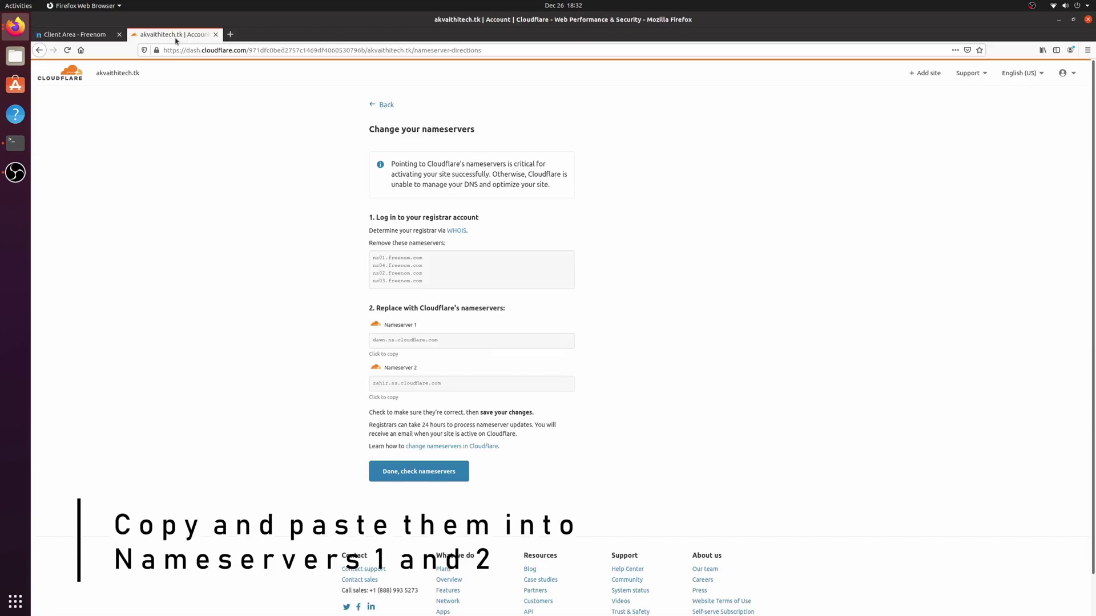
pyautogui.moveTo(446, 345); pyautogui.dragTo(377, 340)
pyautogui.rightClick(400, 345)
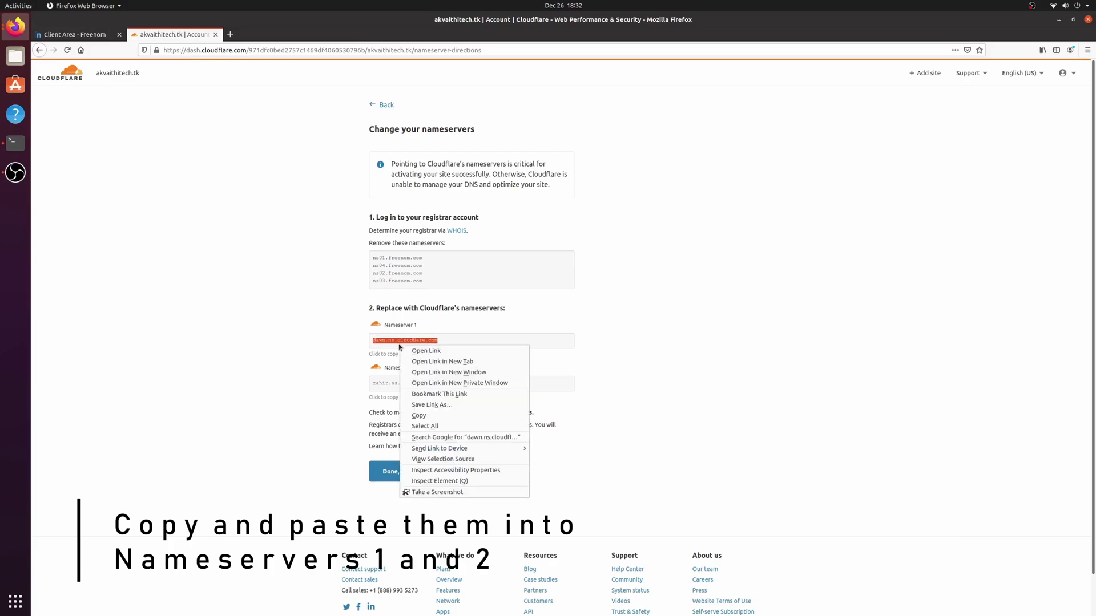
pyautogui.click(418, 416)
pyautogui.click(97, 36)
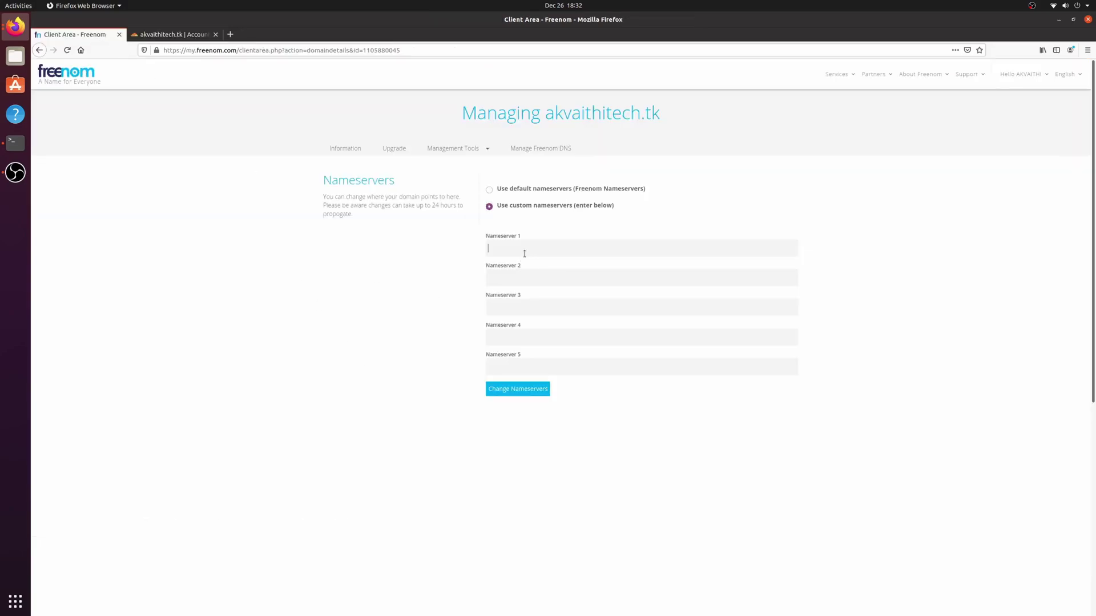
pyautogui.rightClick(525, 257)
pyautogui.click(551, 297)
# Step: Copy zahir.ns.cloudflare.com into the second nameserver field and save the change
pyautogui.click(166, 36)
pyautogui.moveTo(451, 390); pyautogui.dragTo(376, 383)
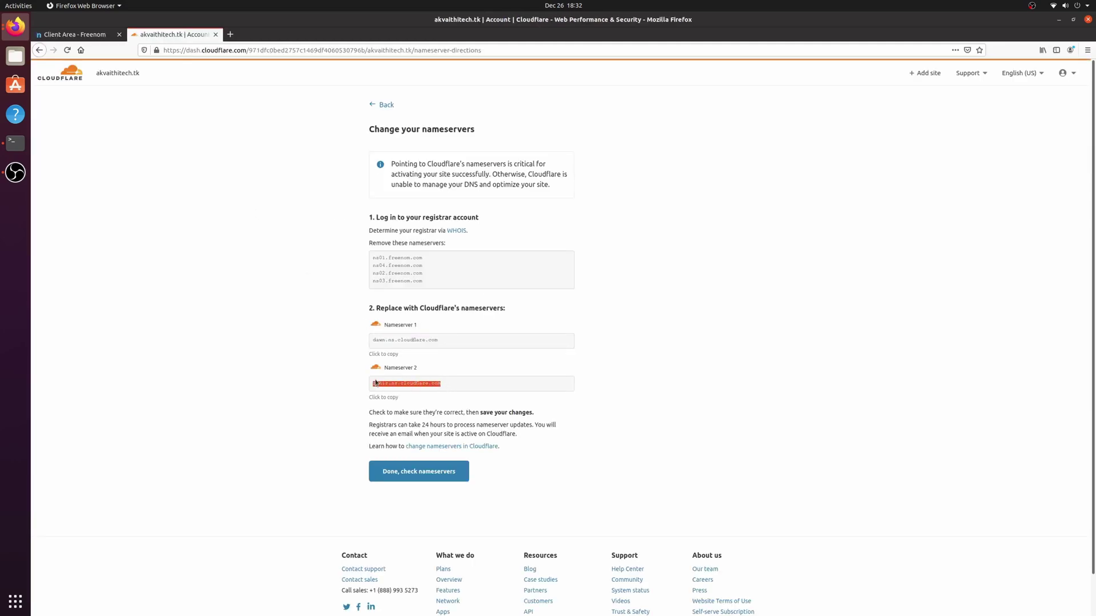
pyautogui.rightClick(388, 385)
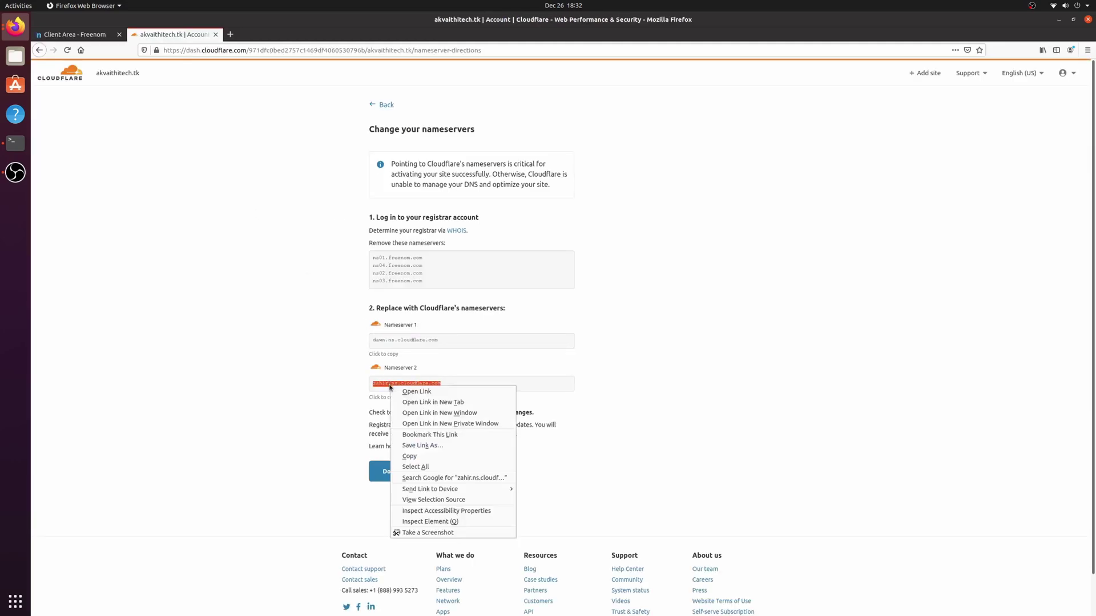
pyautogui.click(412, 456)
pyautogui.click(74, 34)
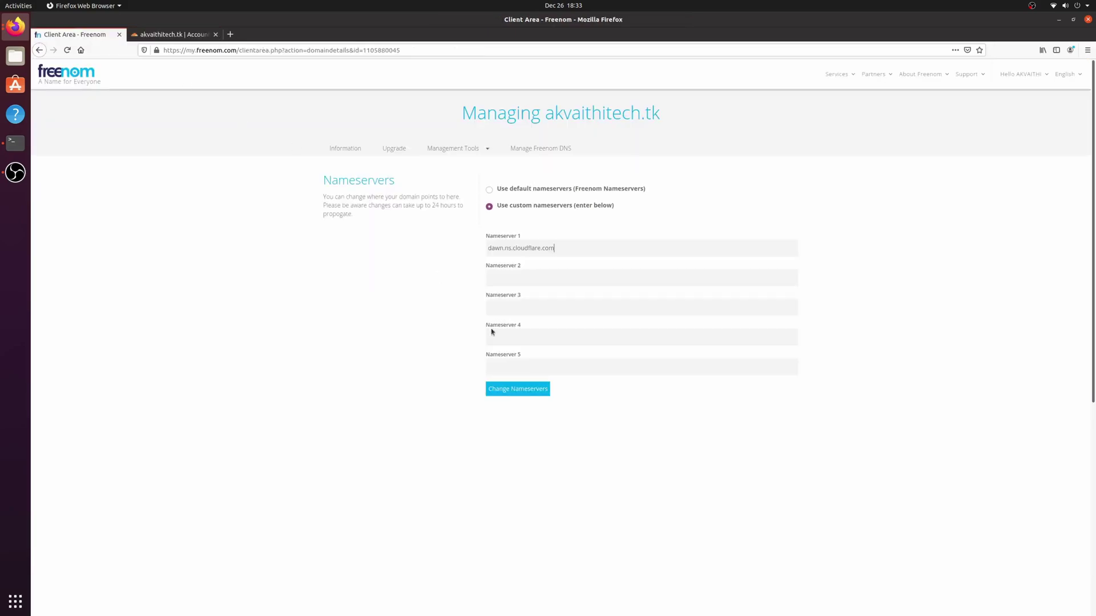
pyautogui.rightClick(511, 276)
pyautogui.click(532, 315)
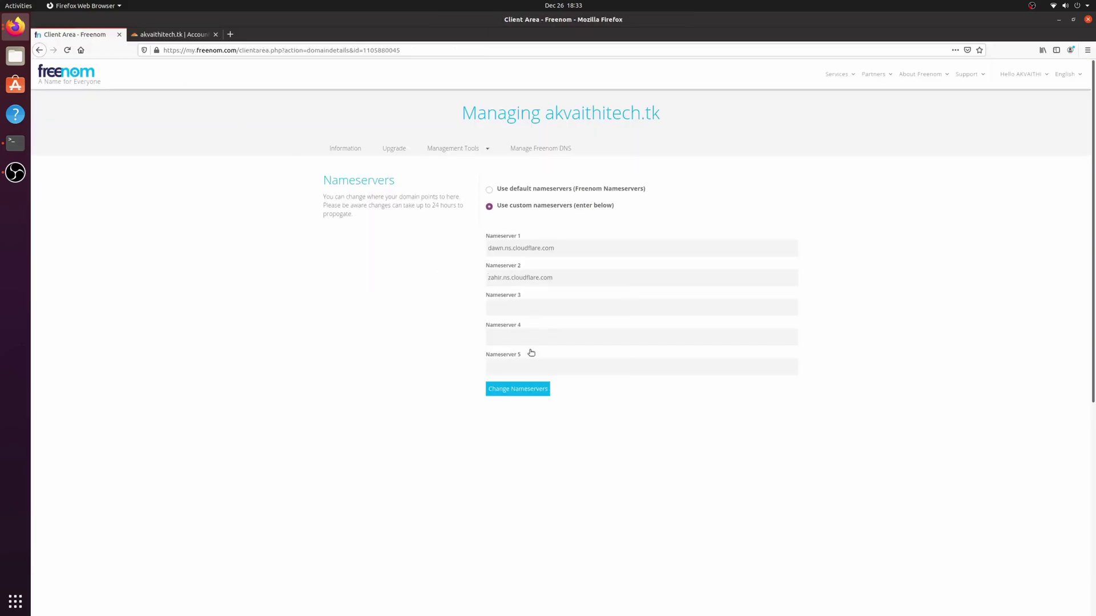
pyautogui.click(526, 391)
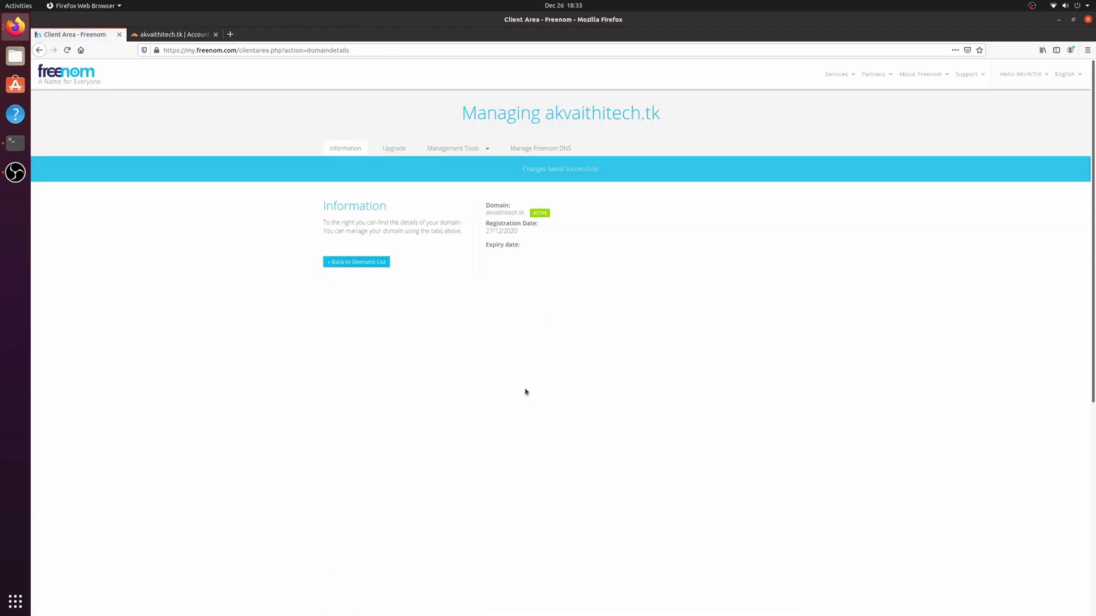
# Step: Confirm the nameservers were changed, start the quick start guide and enable Always Use HTTPS
pyautogui.click(181, 34)
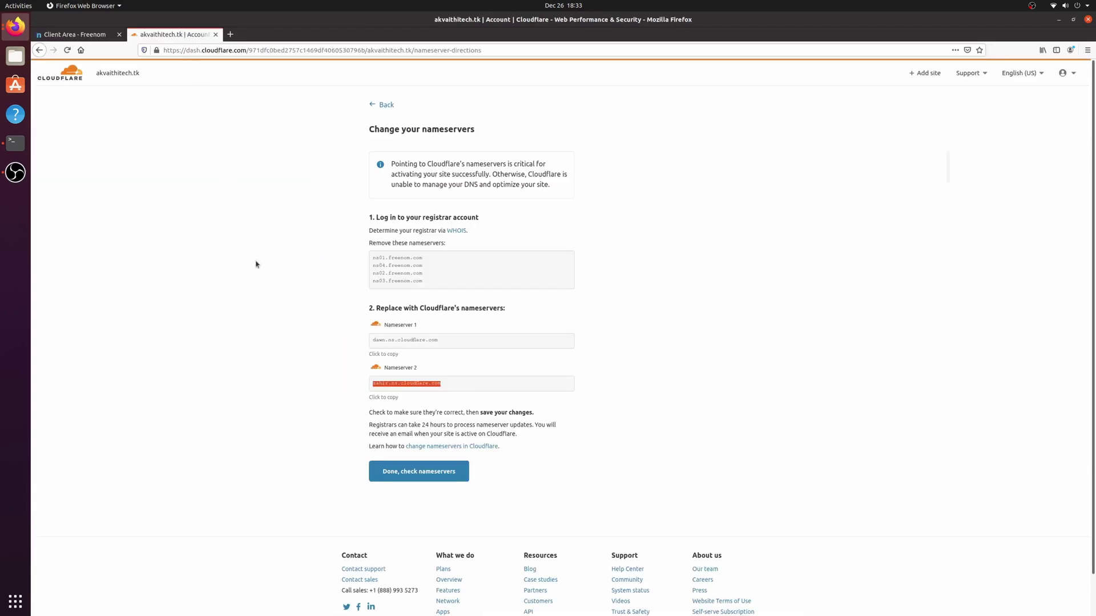
pyautogui.click(404, 477)
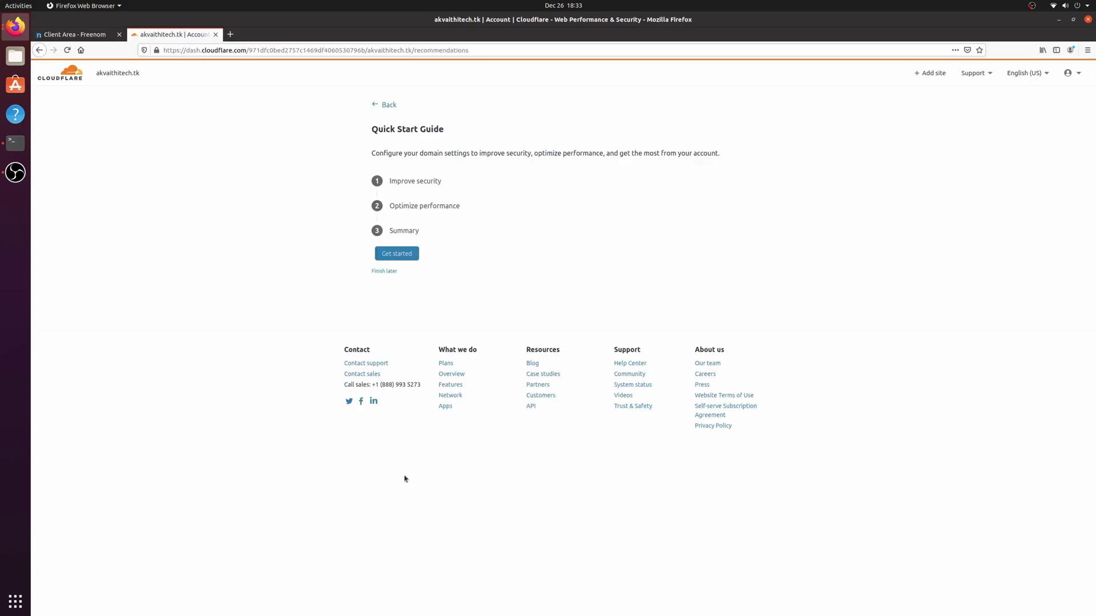
pyautogui.click(405, 255)
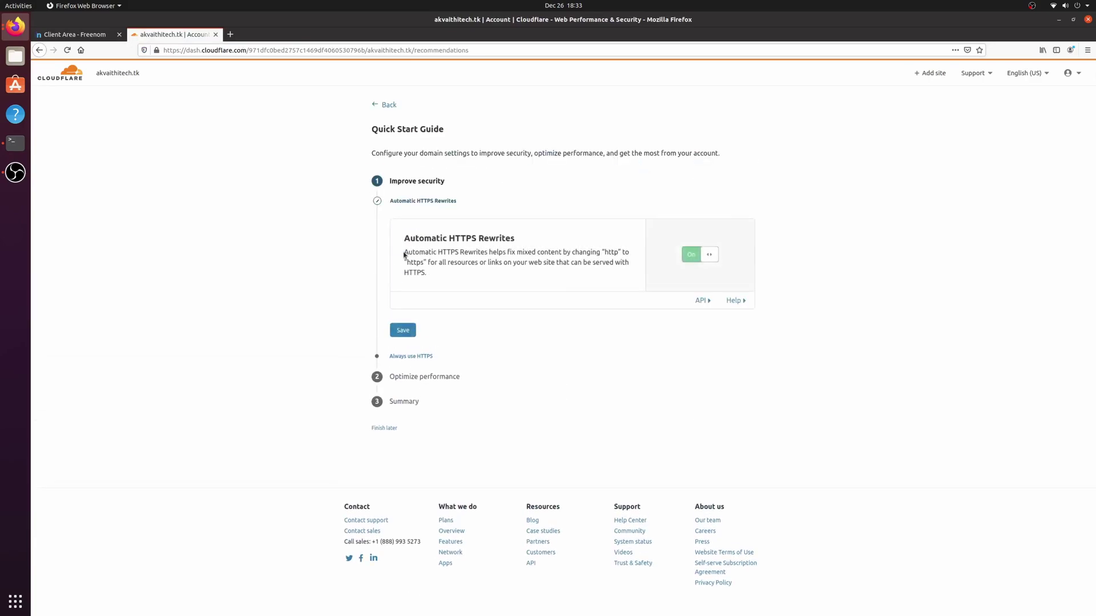
pyautogui.click(410, 329)
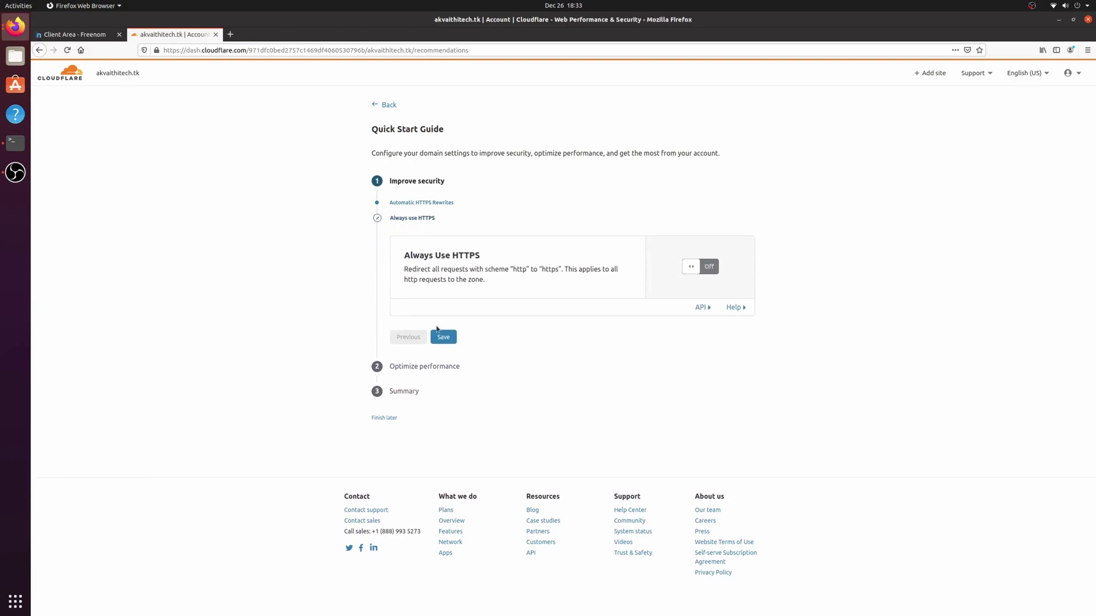
pyautogui.click(692, 269)
pyautogui.click(455, 354)
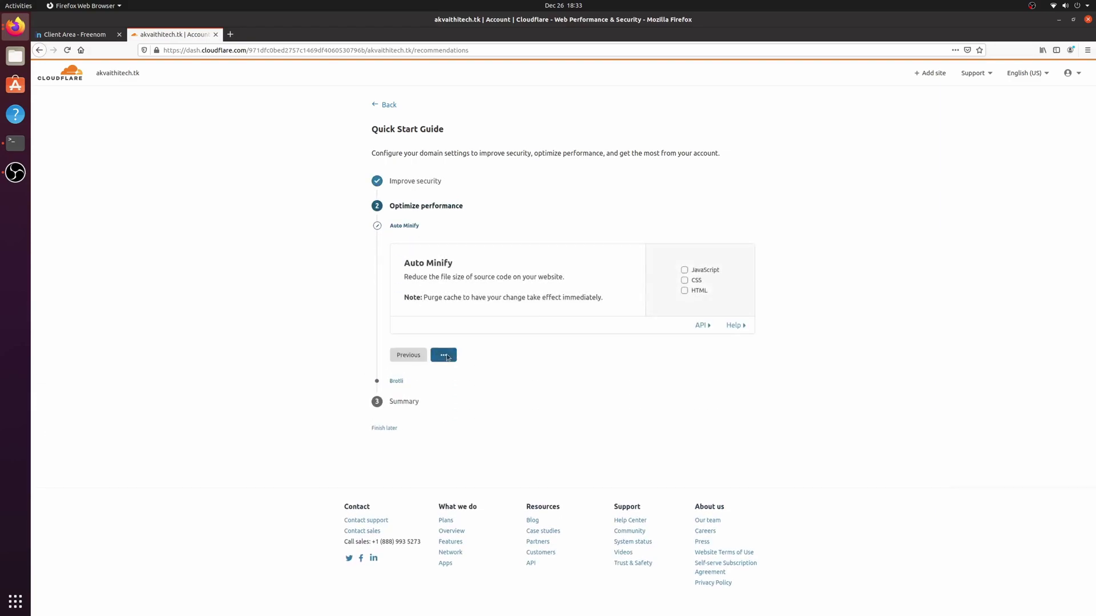
# Step: Save the Auto Minify and Brotli steps, finish the guide, and request a nameserver check
pyautogui.click(447, 360)
pyautogui.click(409, 338)
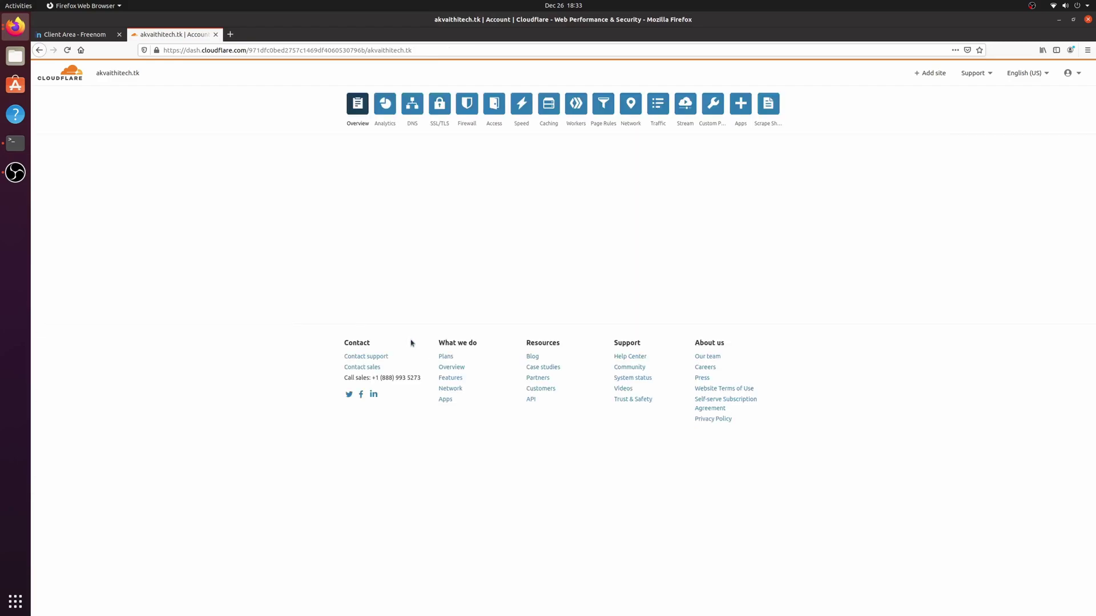
pyautogui.click(15, 172)
pyautogui.click(574, 434)
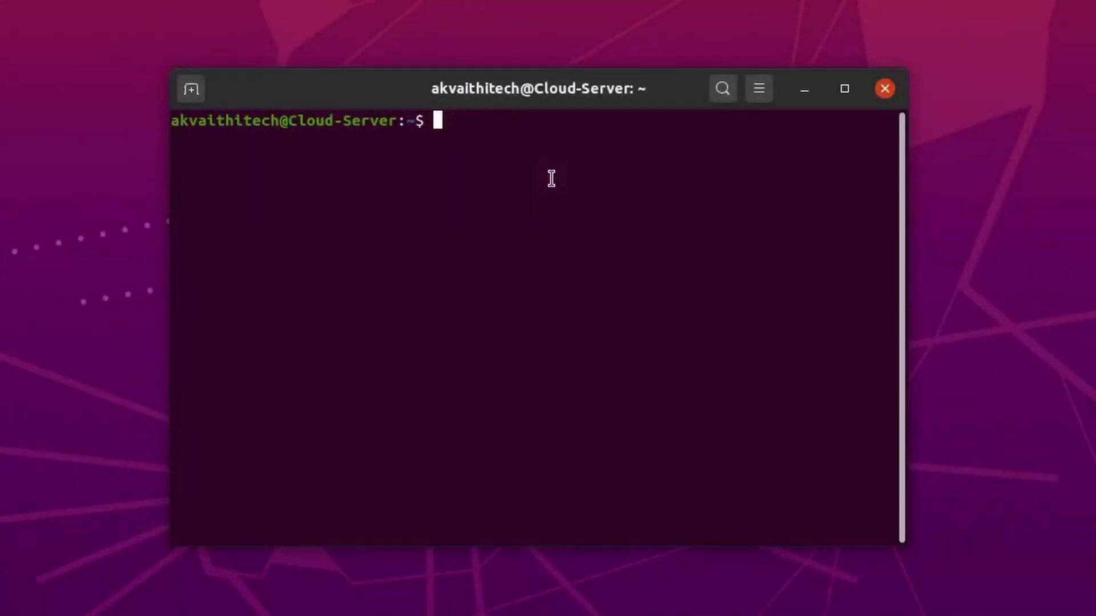
# Step: Run 'sudo ufw allow 80,443/tcp' to open ports 80 and 443
pyautogui.rightClick(551, 179)
pyautogui.click(588, 252)
pyautogui.press('Return')
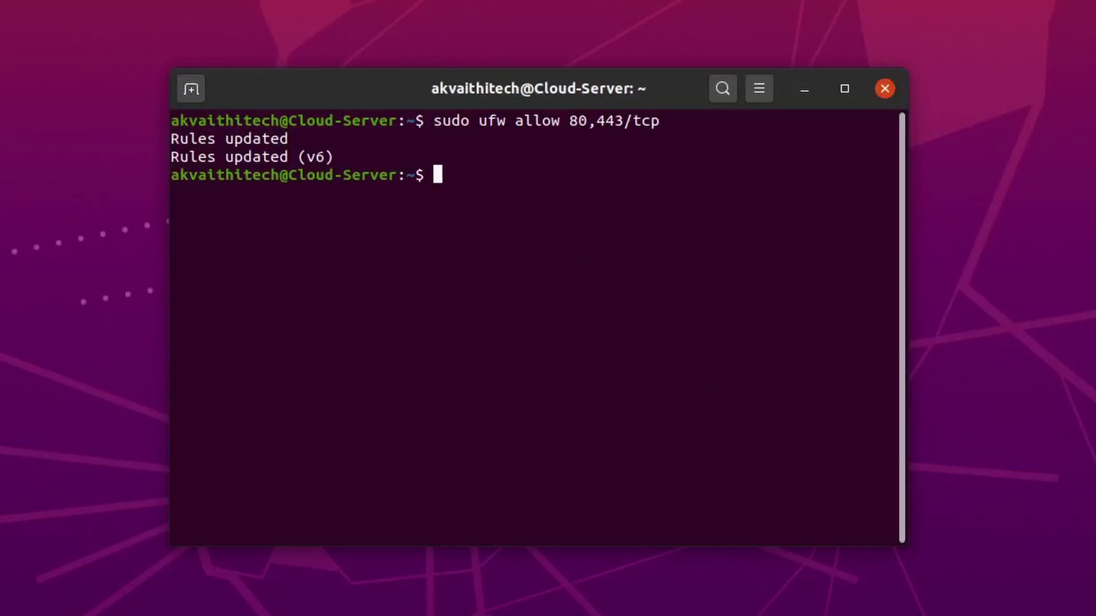
# Step: Run 'sudo nextcloud.enable-https lets-encrypt', answer y, give a contact e-mail and domain akvaithitech.tk
pyautogui.rightClick(670, 258)
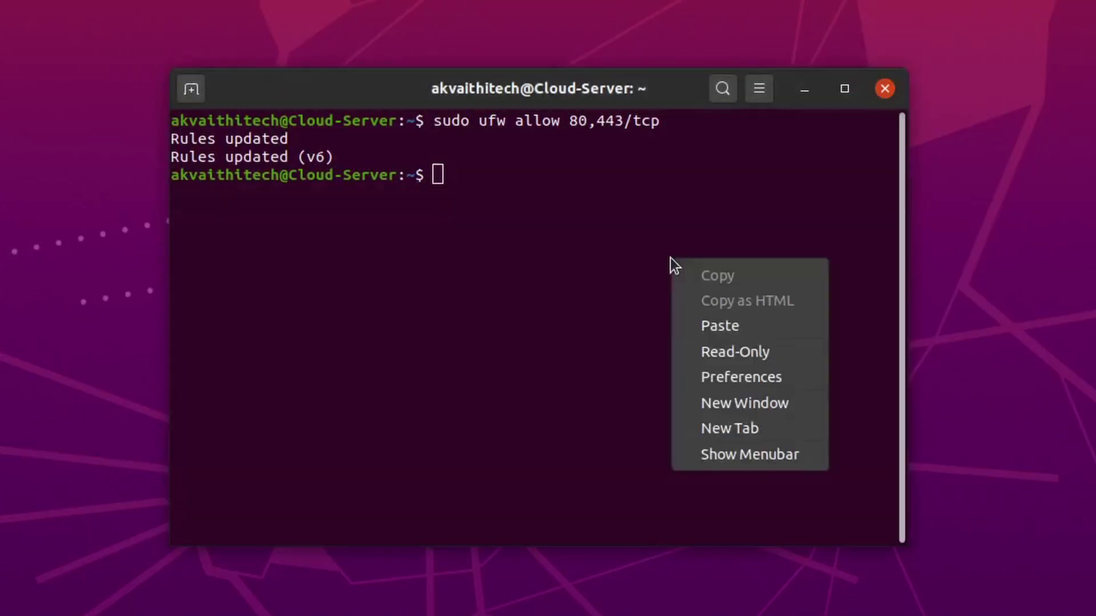
pyautogui.click(704, 326)
pyautogui.press('Return')
pyautogui.write('y')
pyautogui.press('Return')
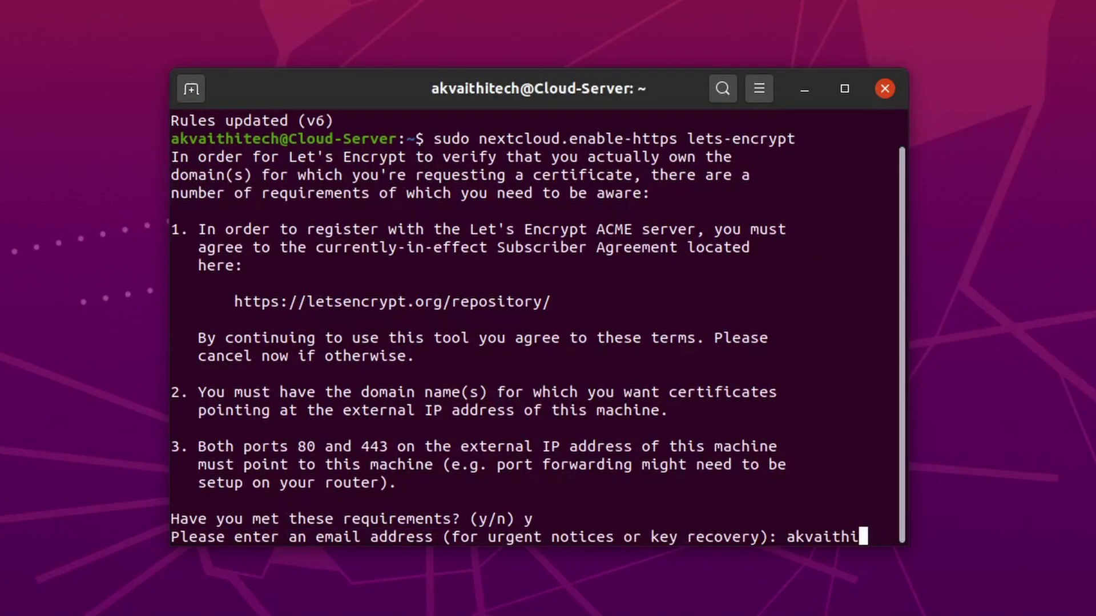
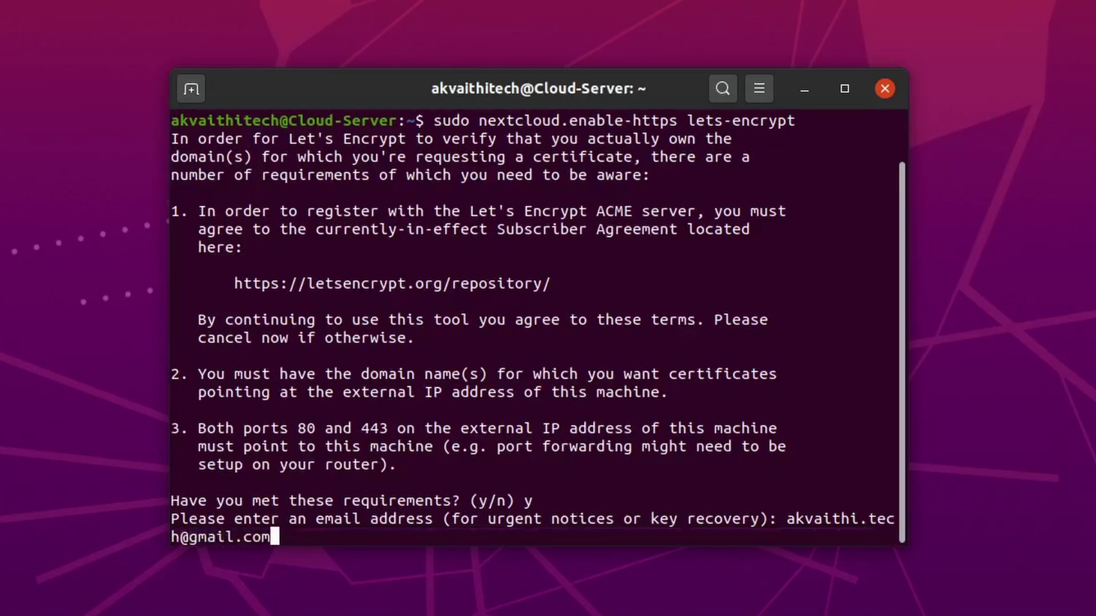
pyautogui.press('Return')
pyautogui.write('akvaithitec')
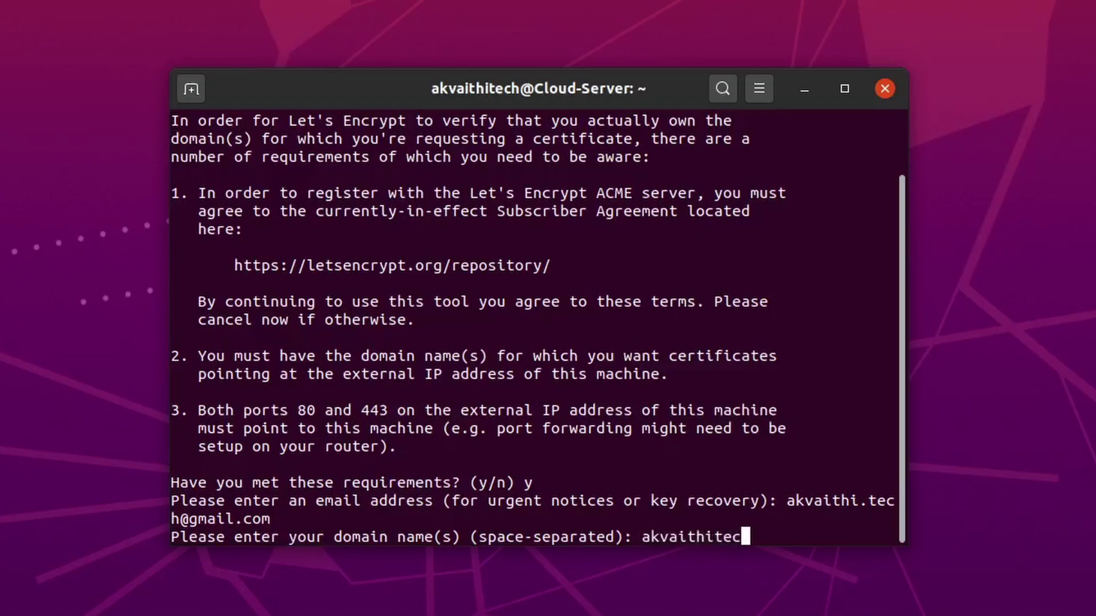
pyautogui.write('h.tk')
pyautogui.press('Return')
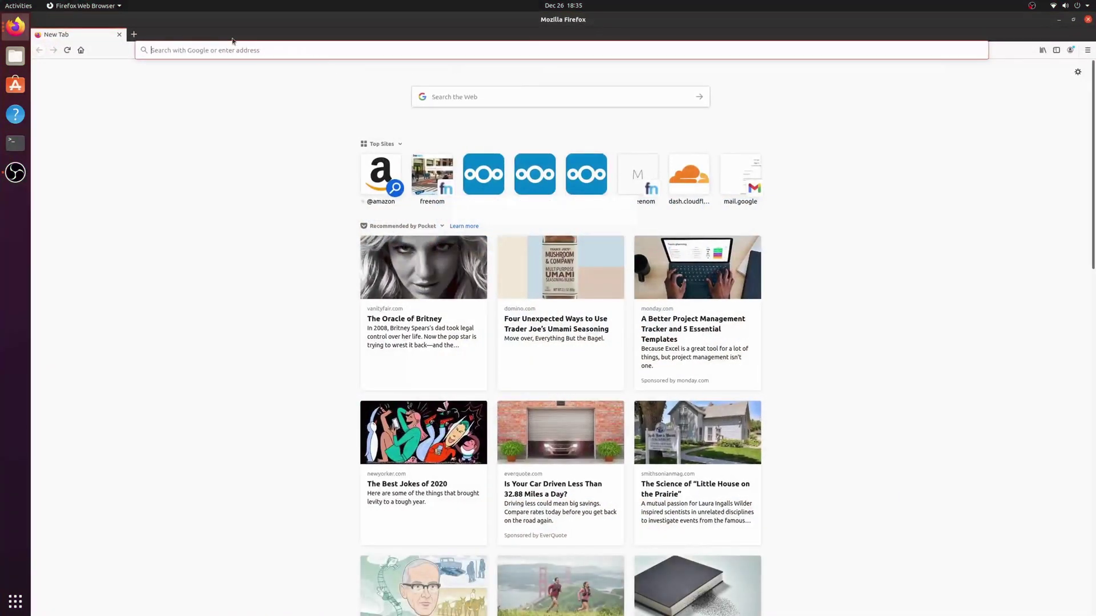
# Step: Enter akvaithitech in a new tab's address bar and load the site
pyautogui.click(189, 50)
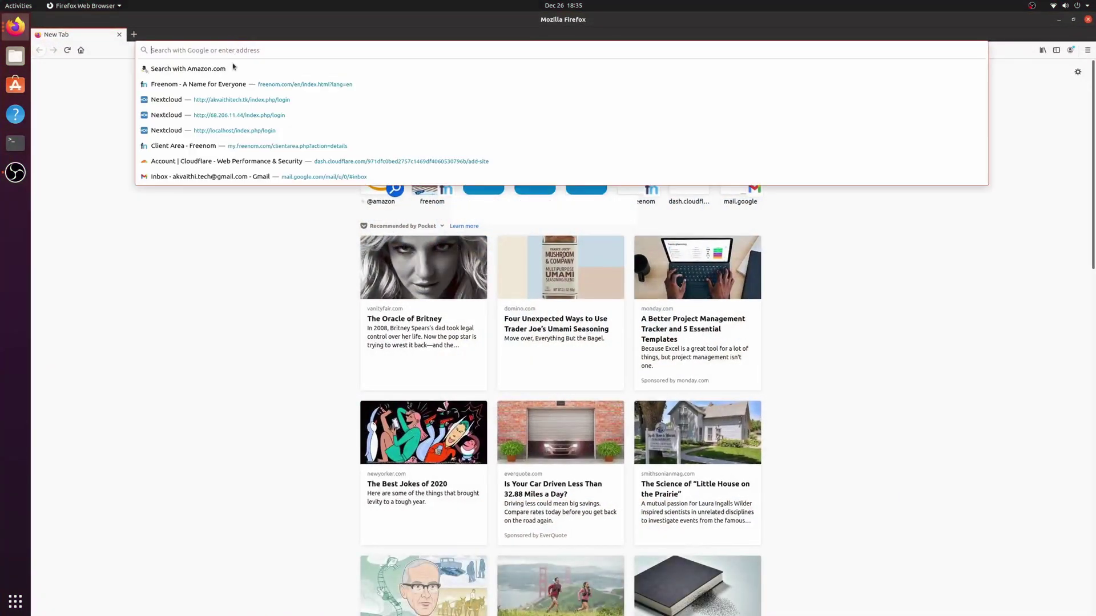
pyautogui.write('akvaithi')
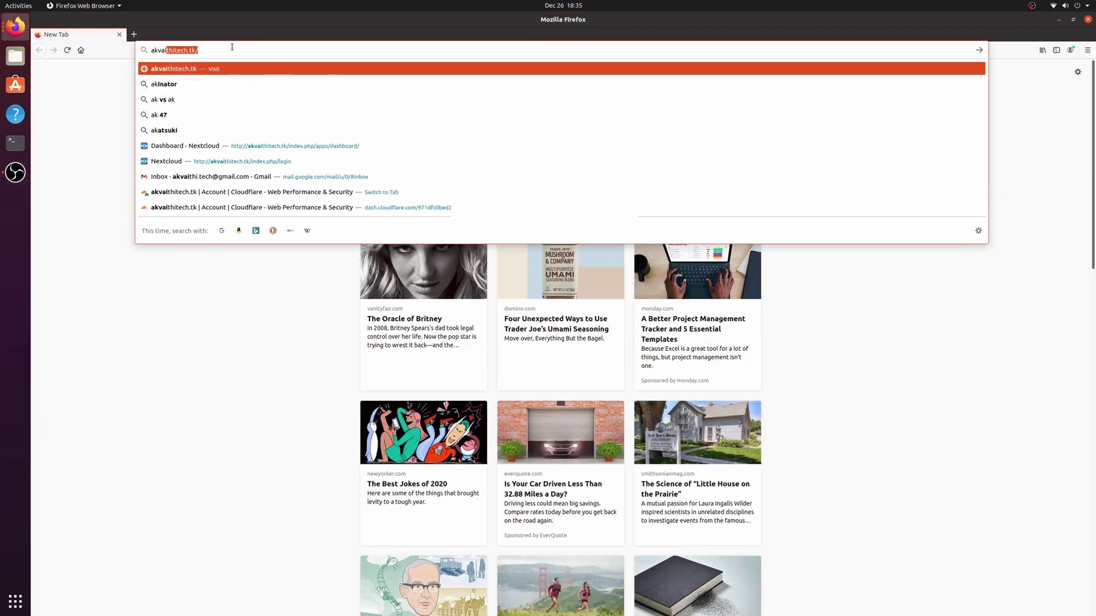
pyautogui.write('tech.tk')
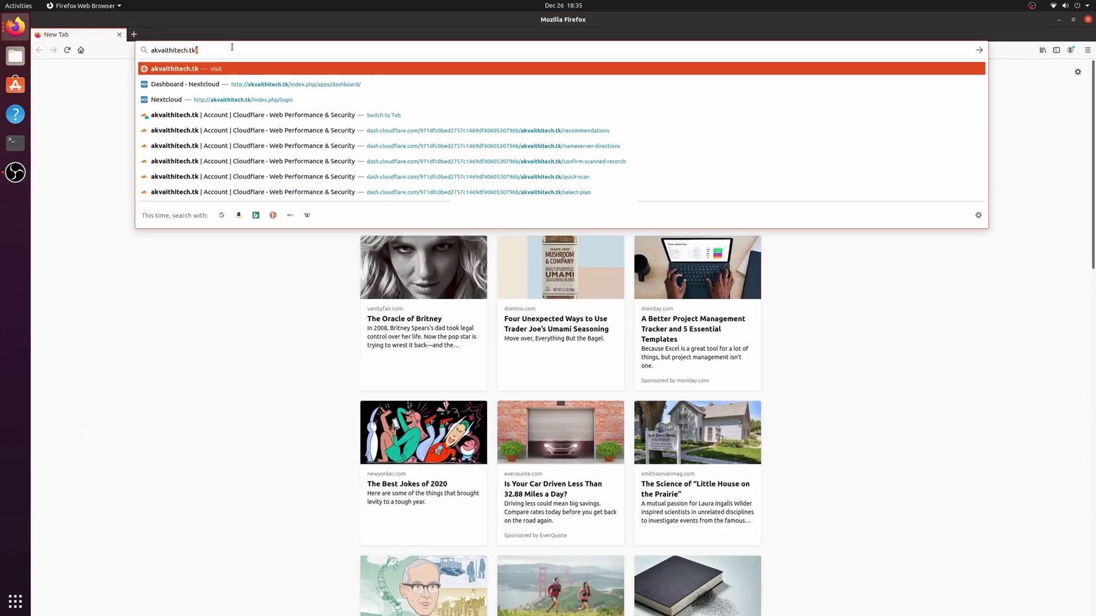
pyautogui.press('Return')
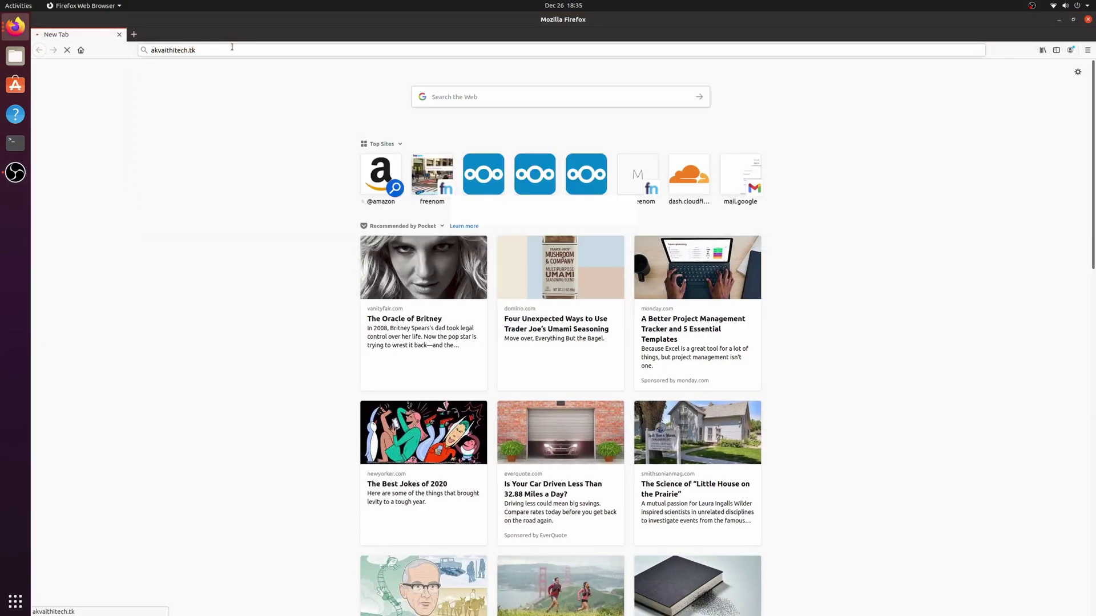